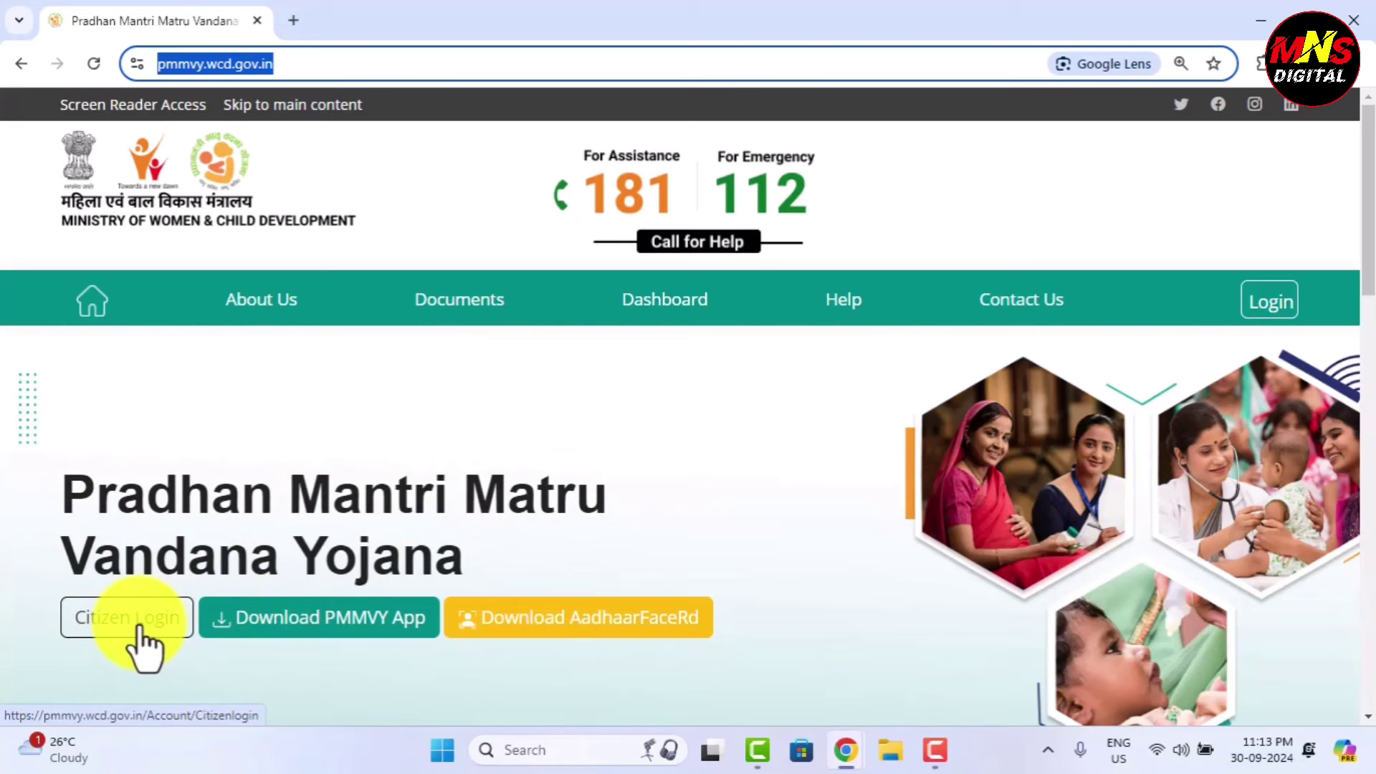
Open Citizen Login and verify the mobile number to bring up the Create Account form.
{"action": "left_click", "coordinate": [137, 628]}
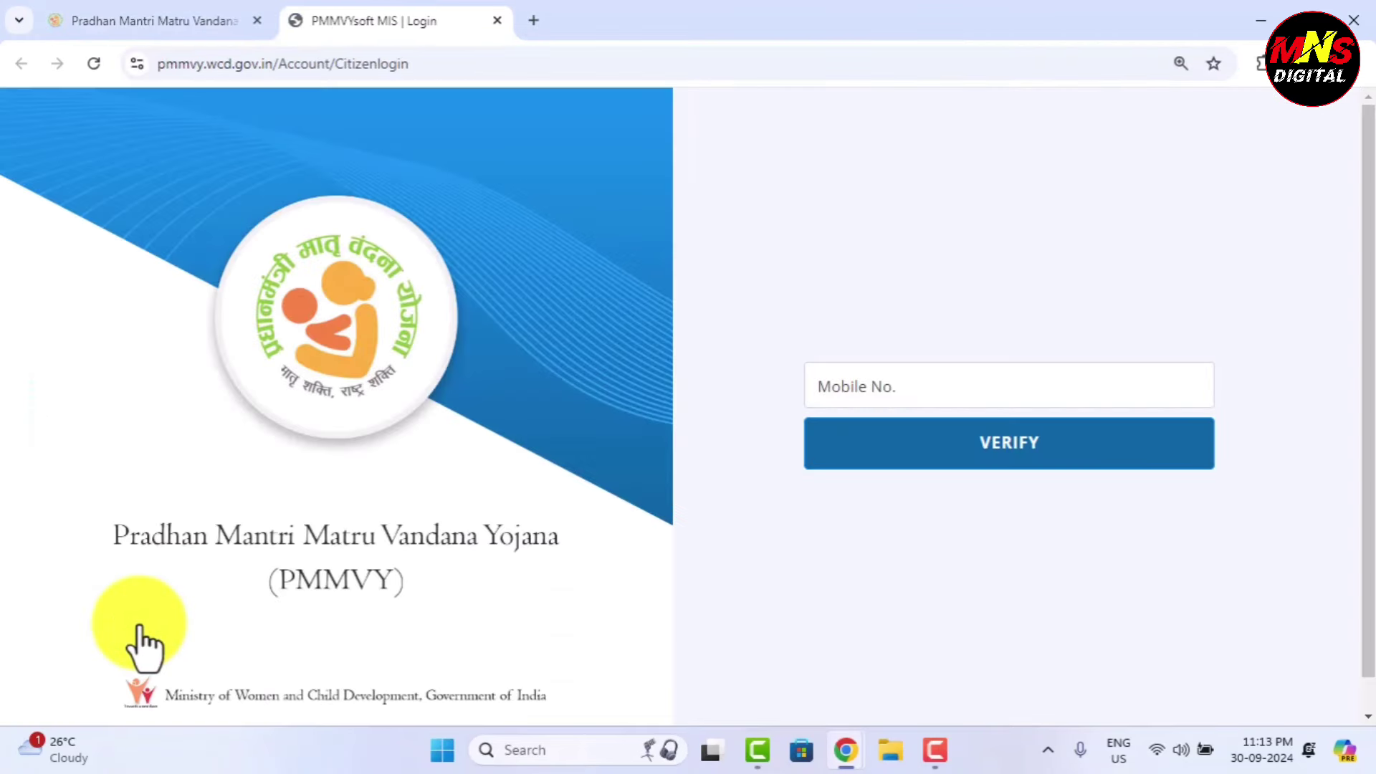
{"action": "left_click", "coordinate": [927, 387]}
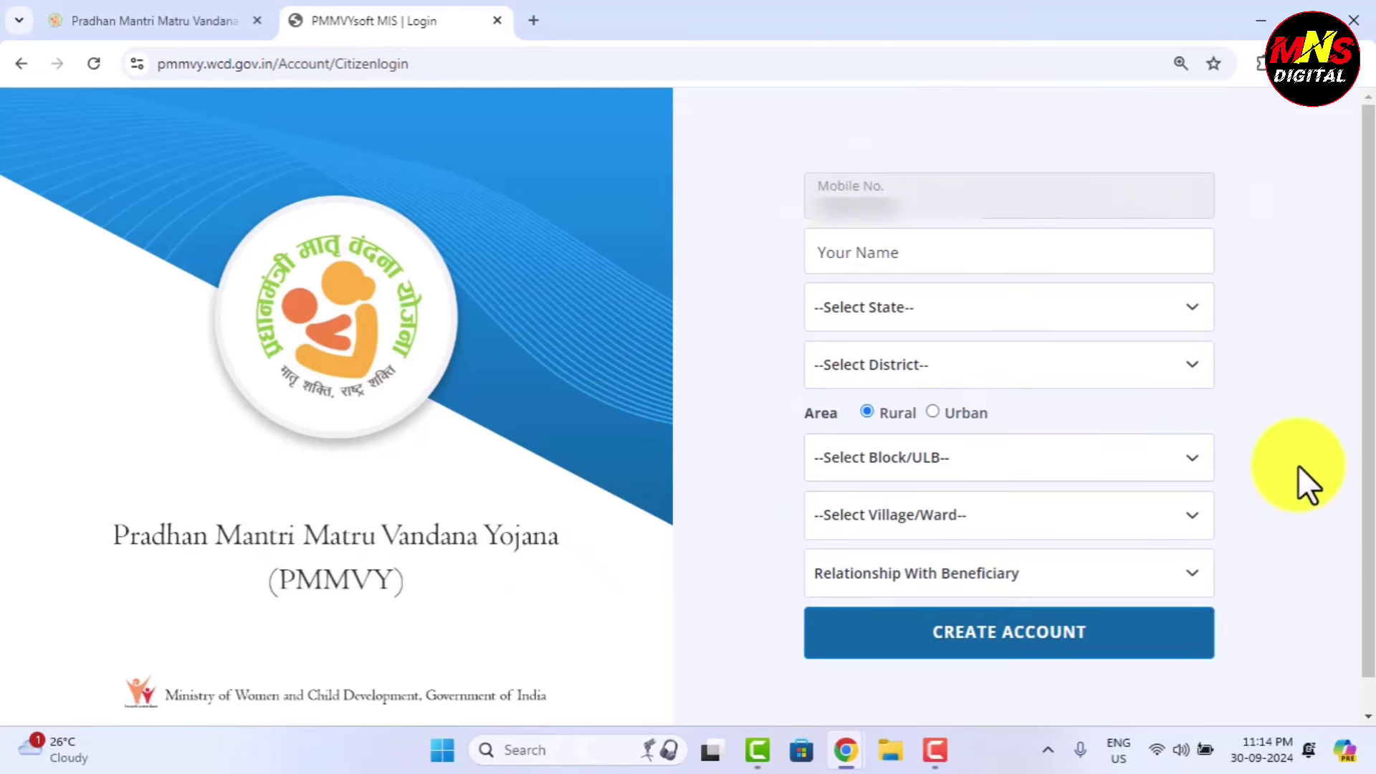
Set the state to Madhya Pradesh and the district to East Nimar.
{"action": "left_click", "coordinate": [896, 258]}
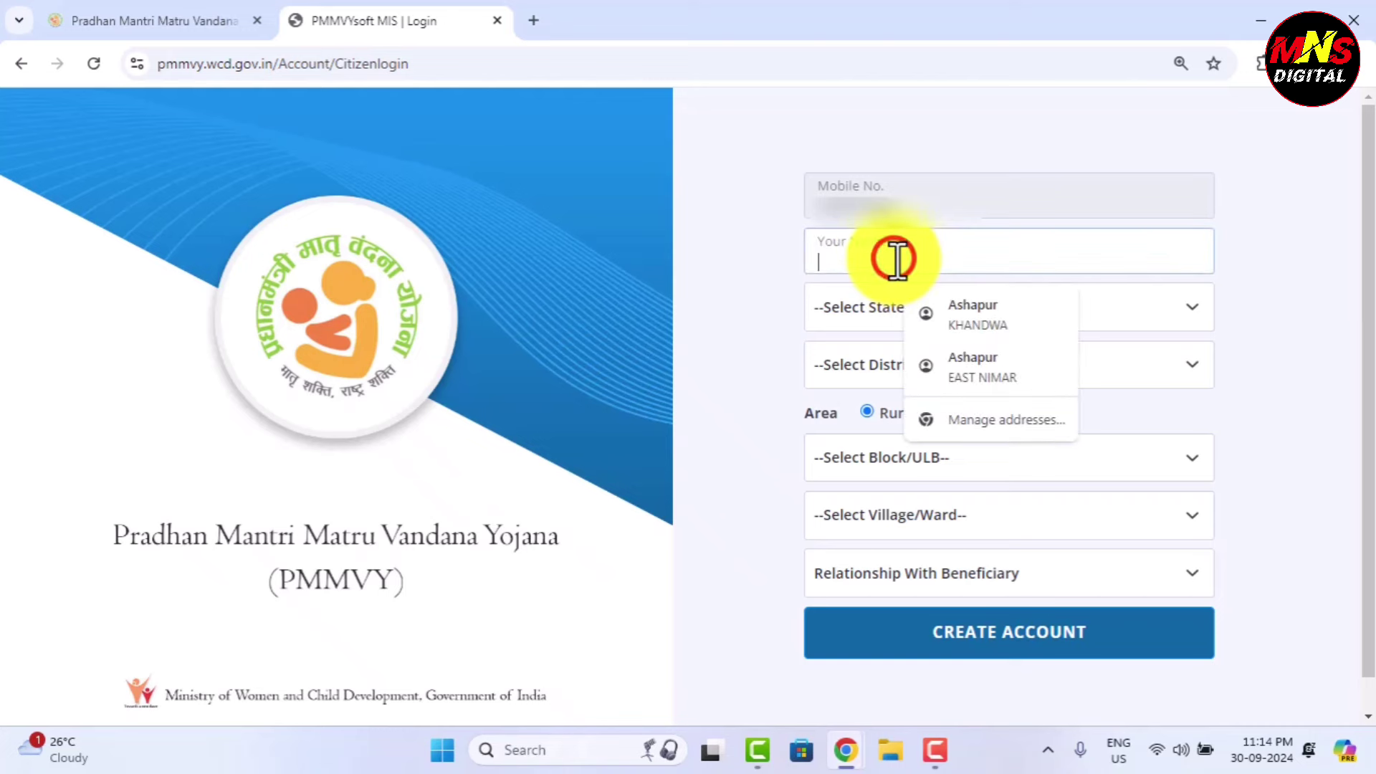
{"action": "left_click", "coordinate": [1269, 252]}
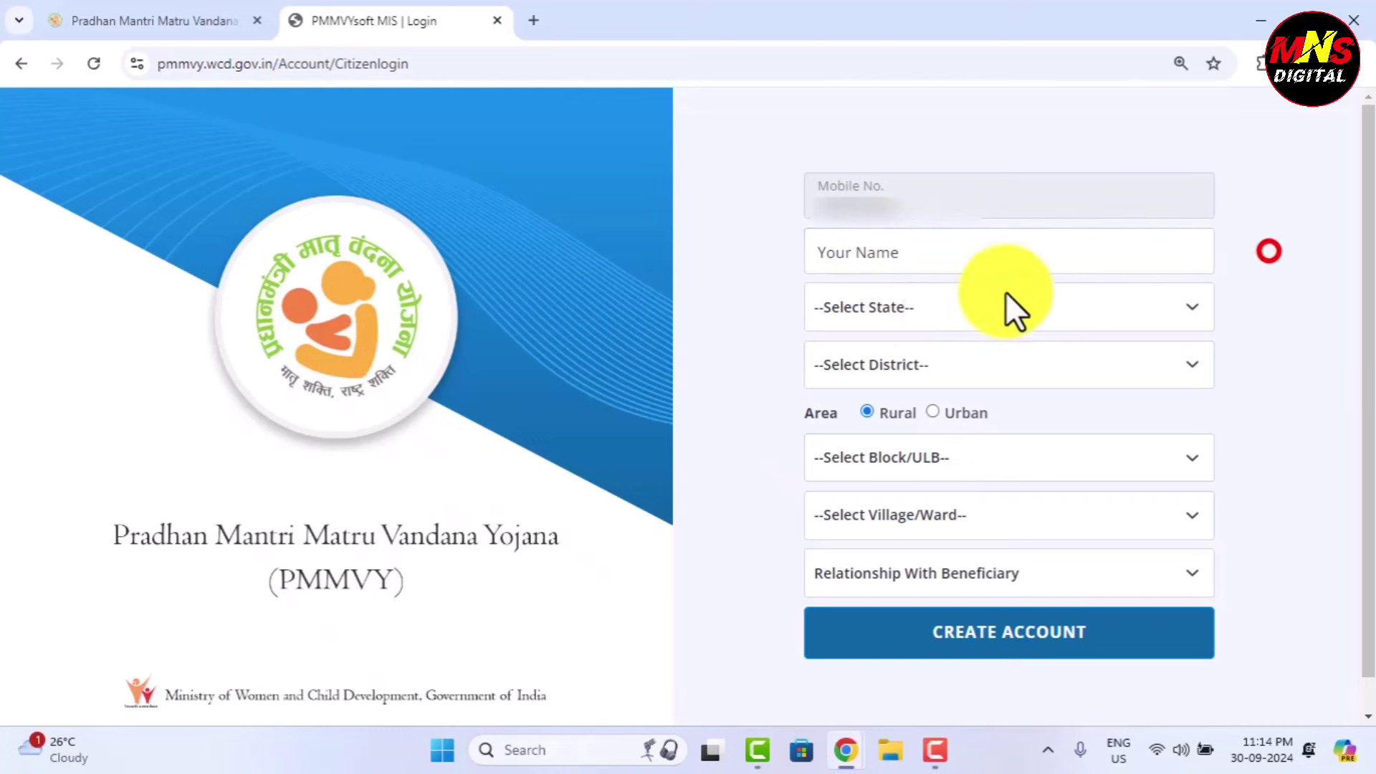
{"action": "left_click", "coordinate": [860, 312]}
{"action": "scroll", "coordinate": [901, 645], "scroll_direction": "down", "scroll_amount": 3}
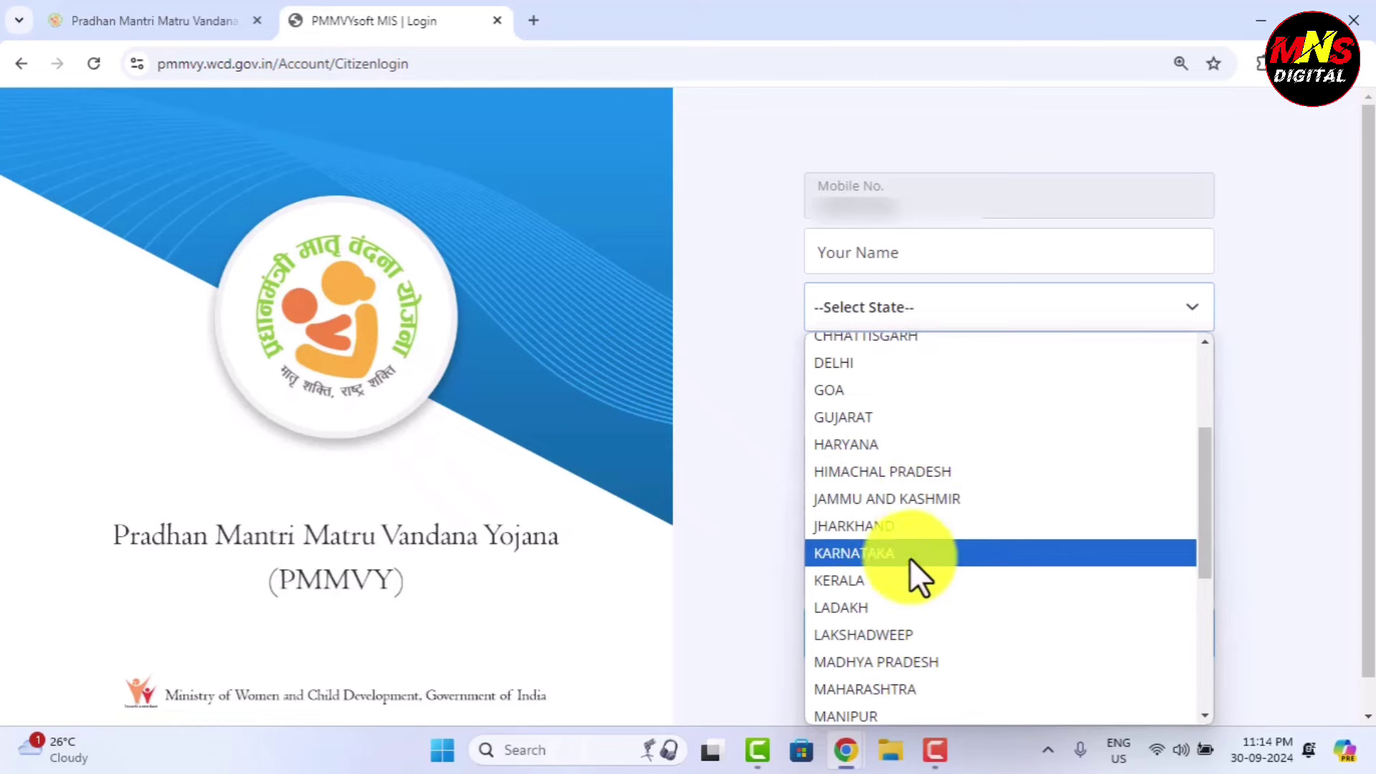
{"action": "left_click", "coordinate": [896, 656]}
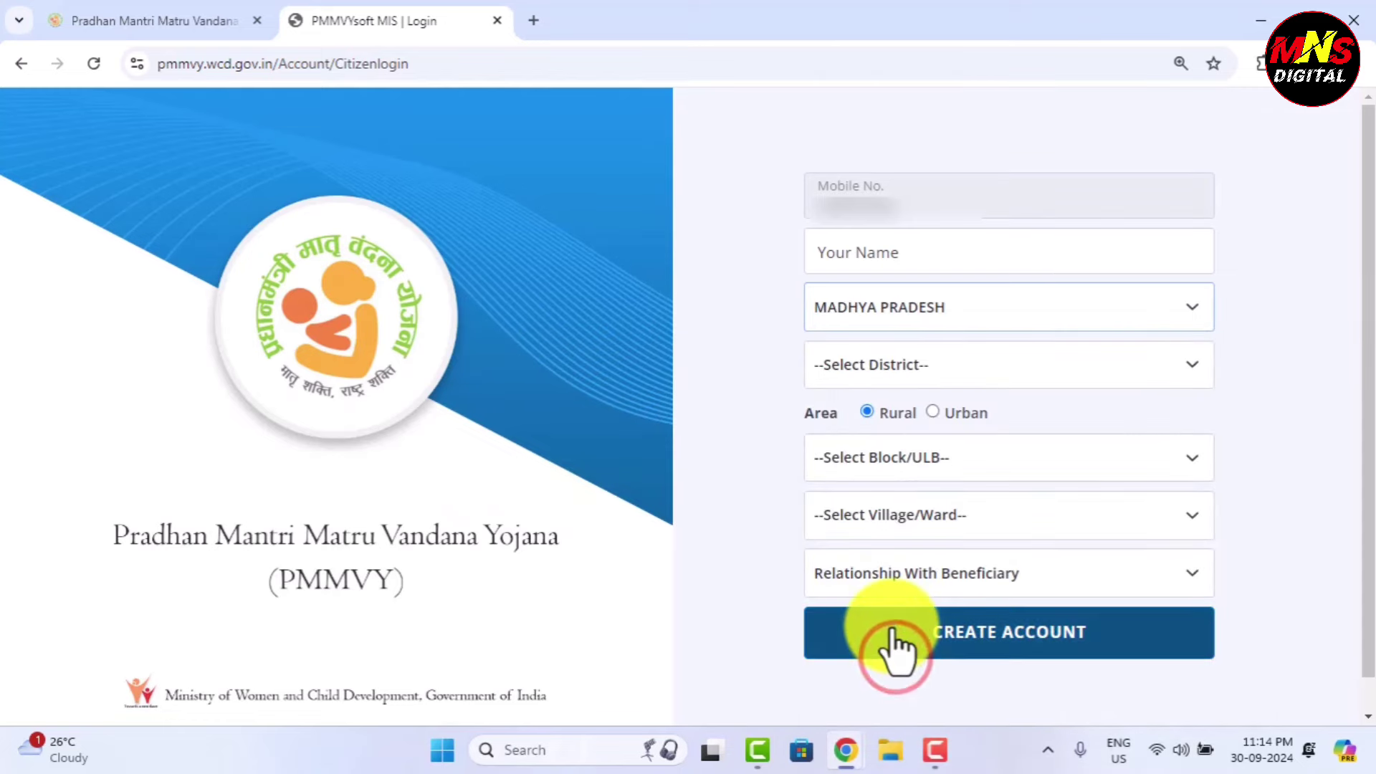
{"action": "left_click", "coordinate": [905, 367]}
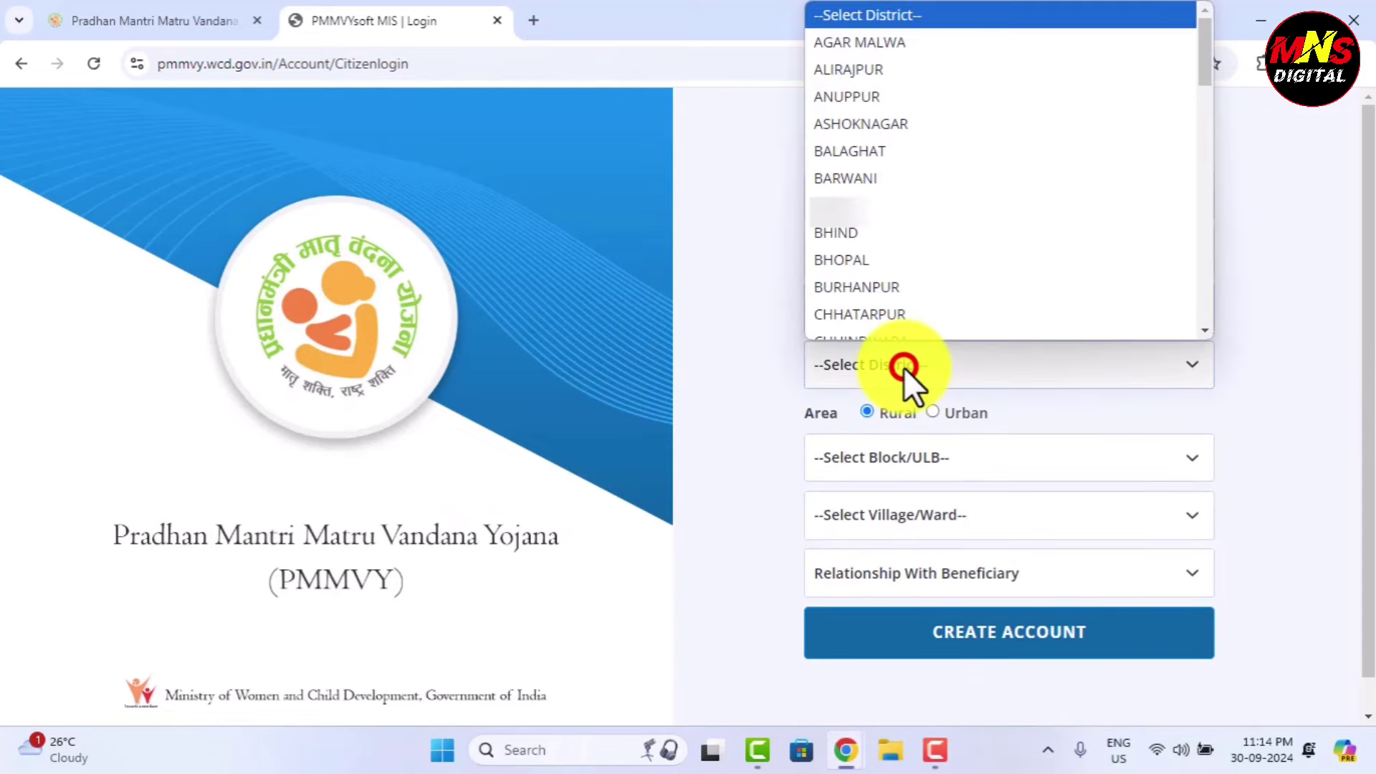
{"action": "scroll", "coordinate": [919, 277], "scroll_direction": "down", "scroll_amount": 3}
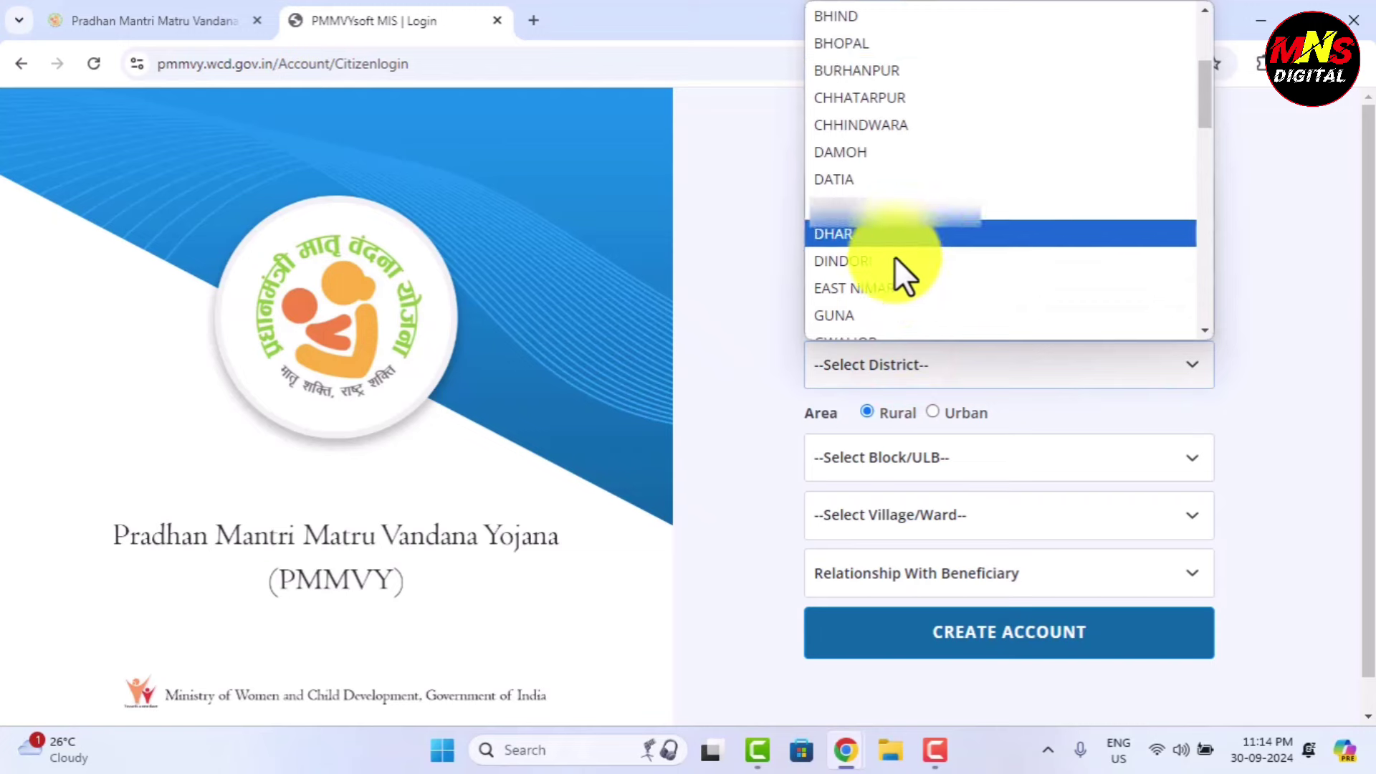
{"action": "left_click", "coordinate": [887, 278]}
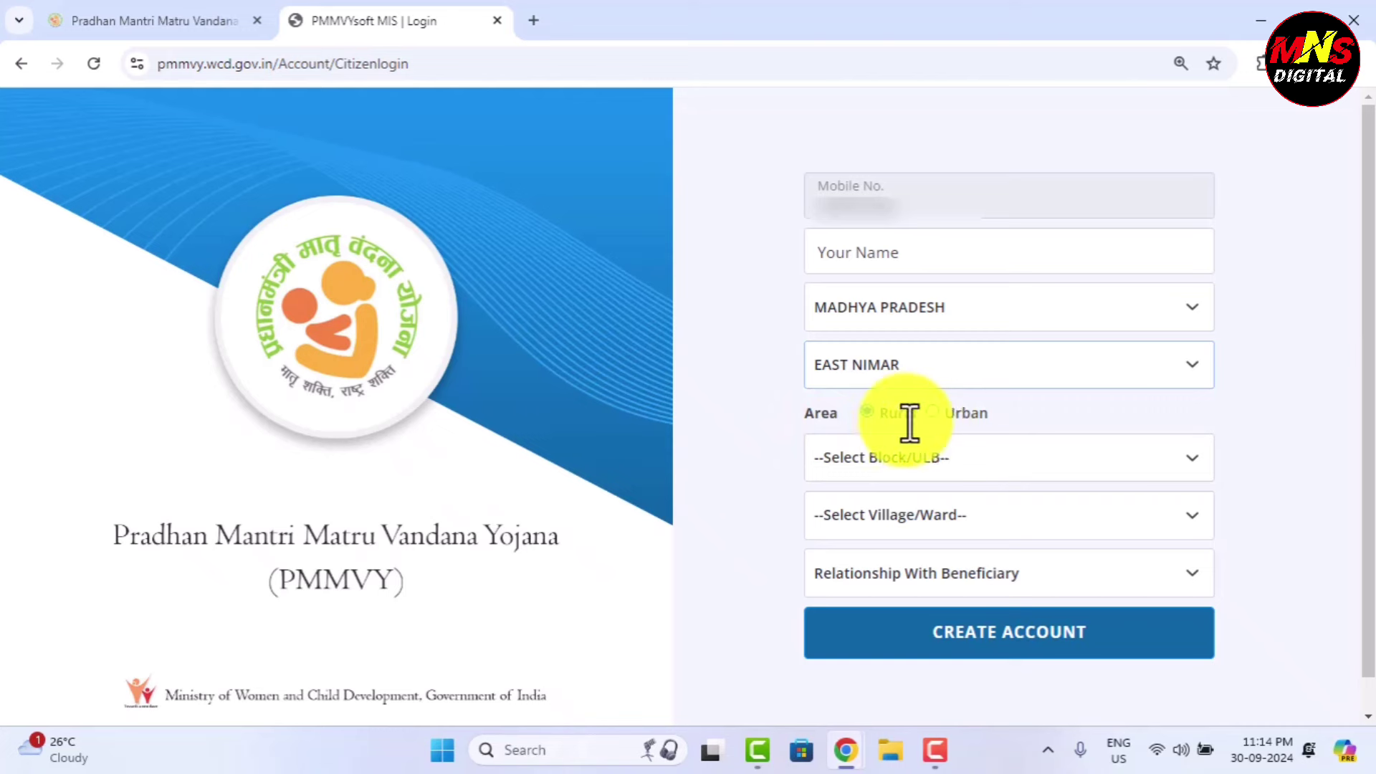
Choose Khalwa as the block and Bhagawa as the village.
{"action": "left_click", "coordinate": [870, 453]}
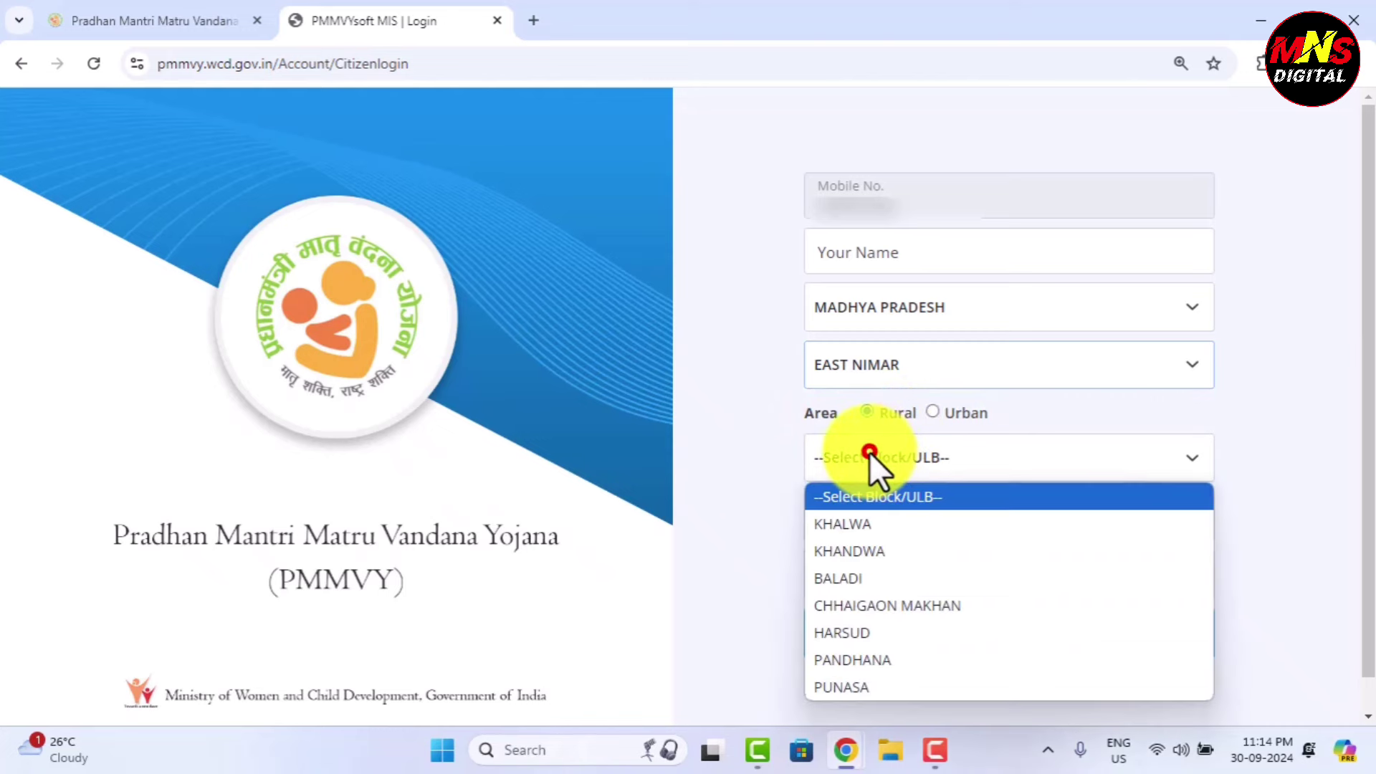
{"action": "left_click", "coordinate": [881, 524]}
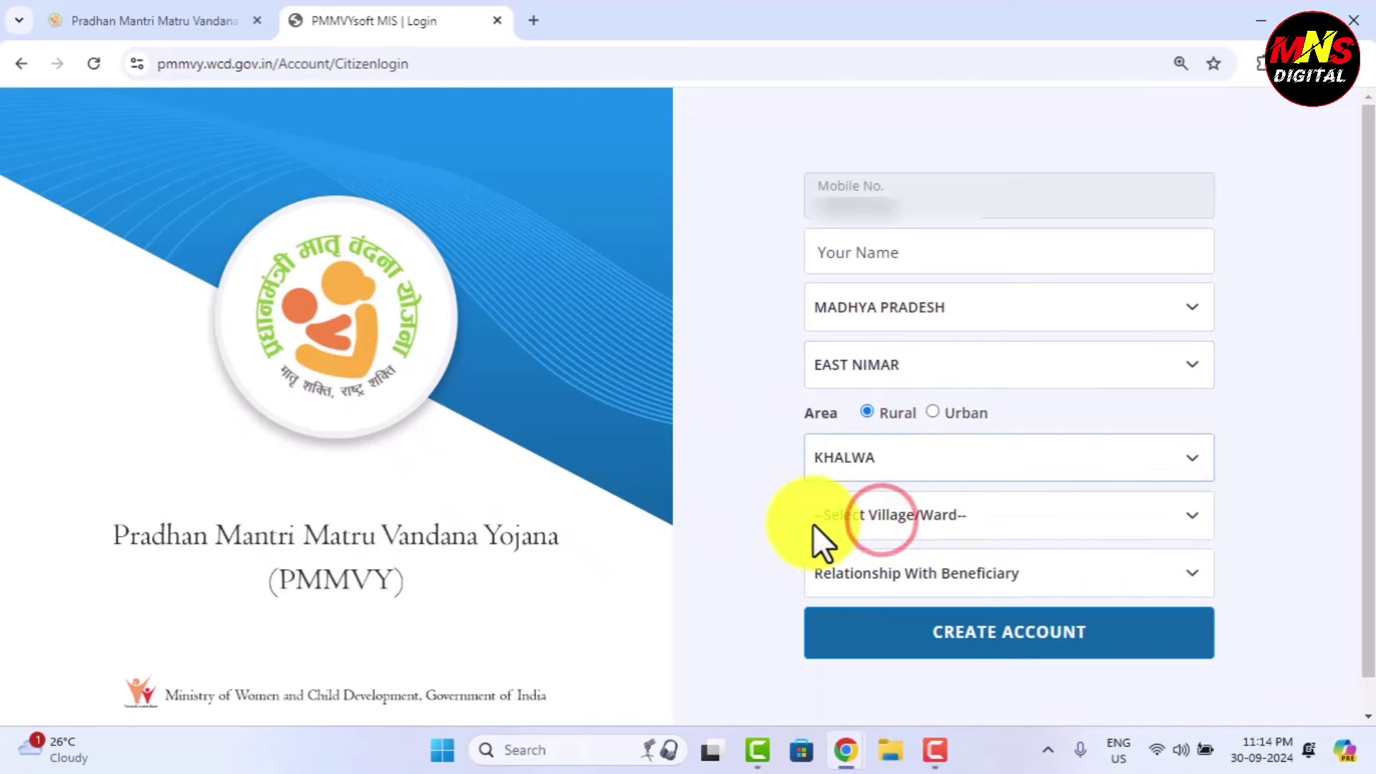
{"action": "left_click", "coordinate": [905, 518]}
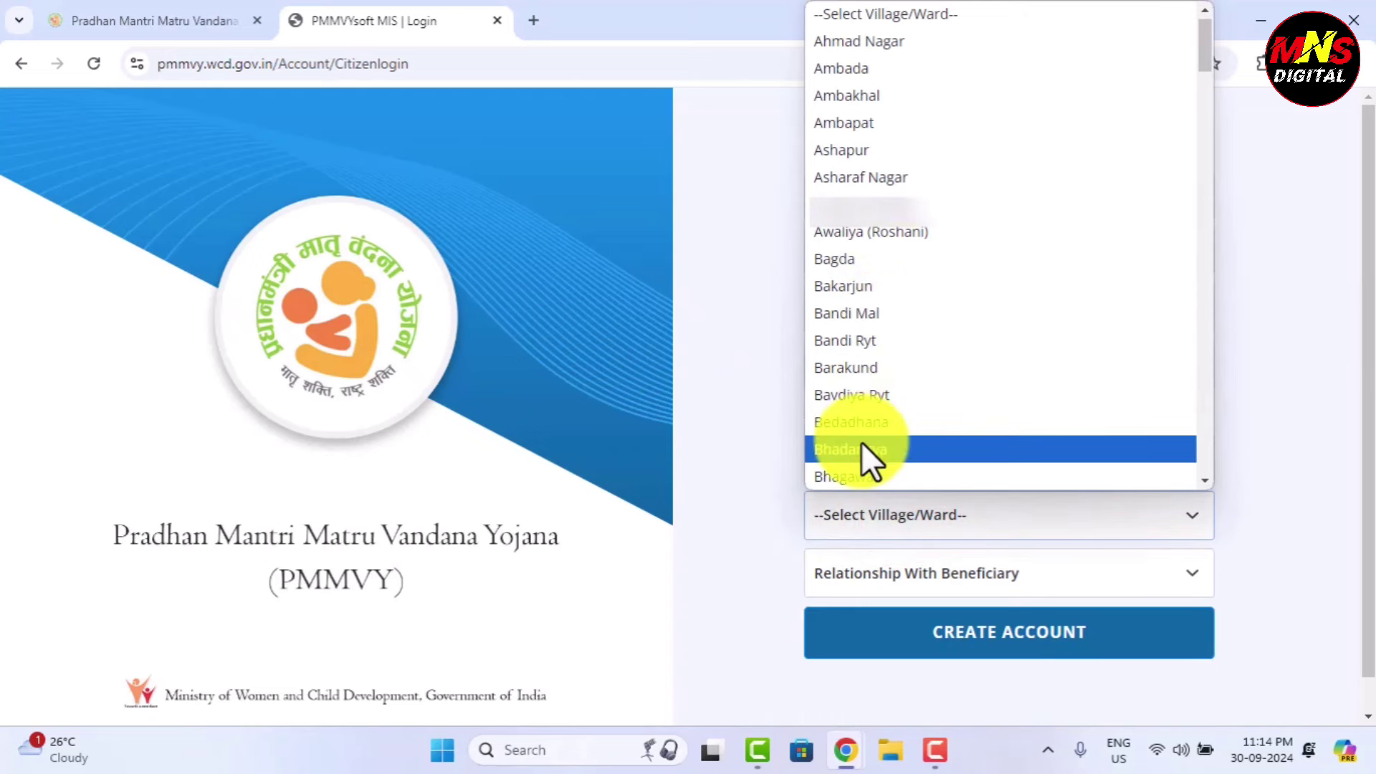
{"action": "left_click", "coordinate": [860, 475]}
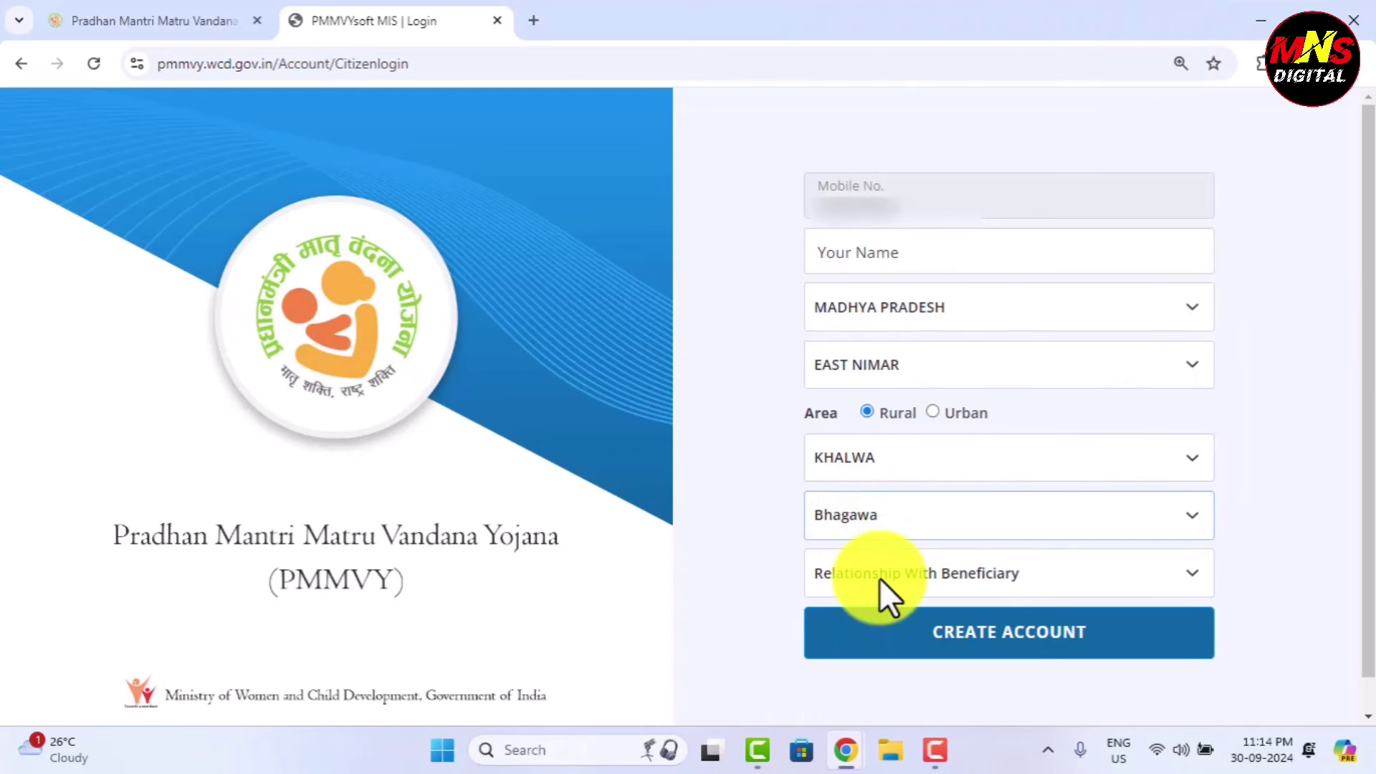
Set Relationship With Beneficiary to Self.
{"action": "left_click", "coordinate": [982, 585]}
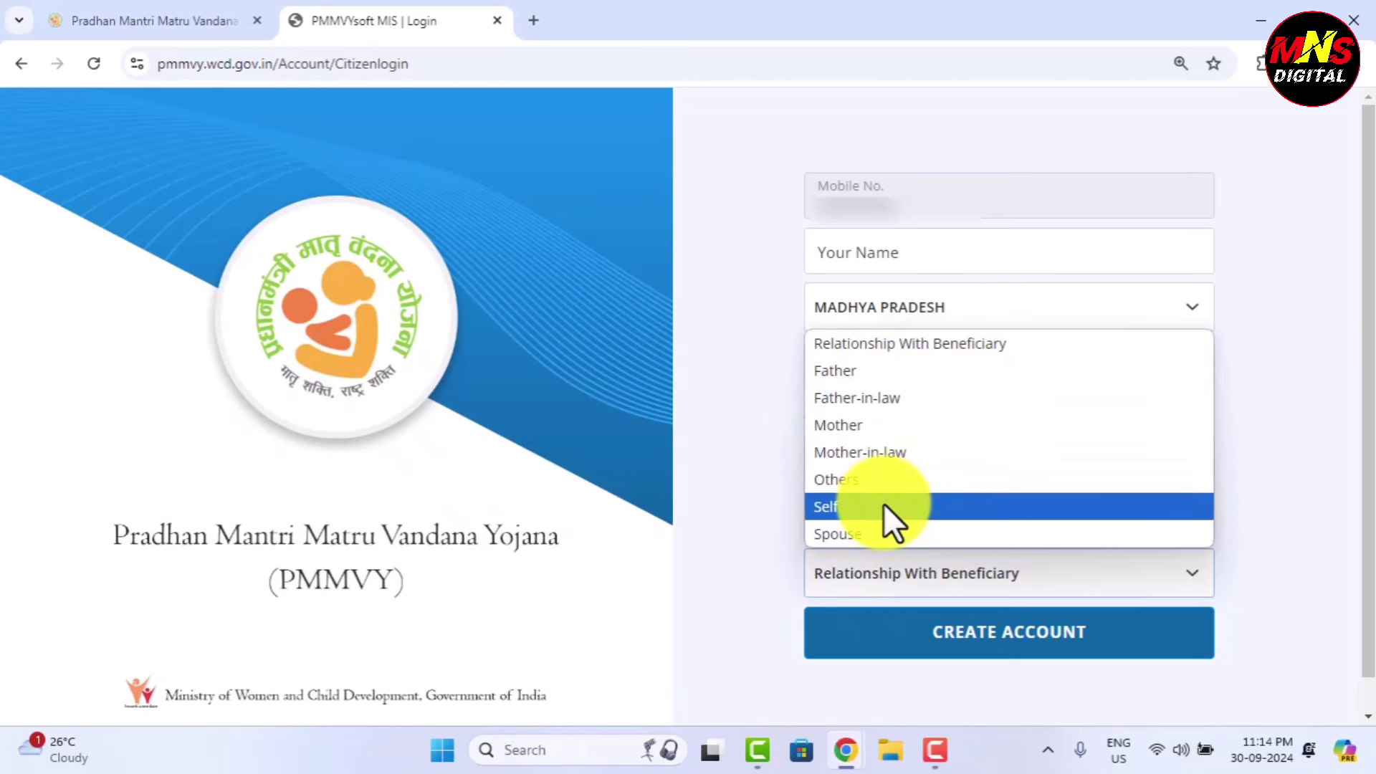
{"action": "left_click", "coordinate": [884, 503]}
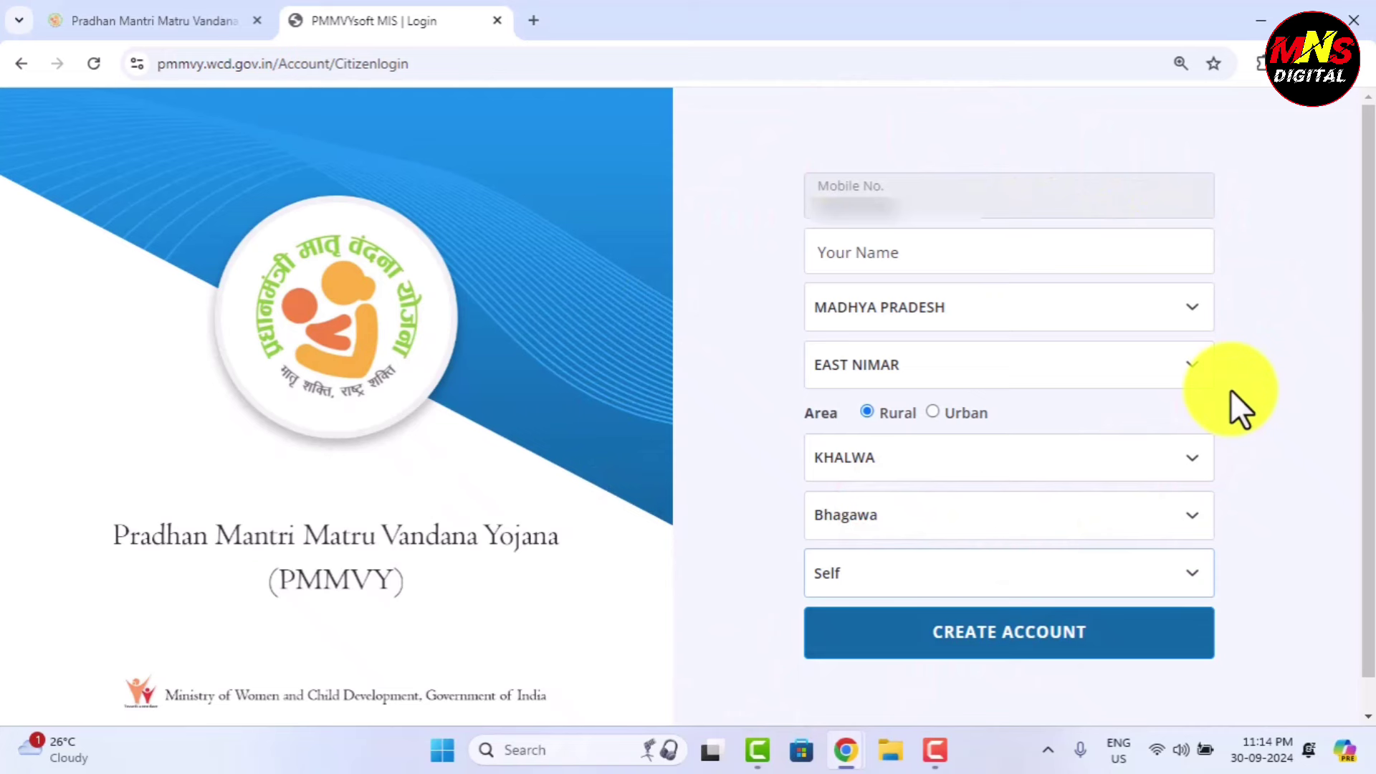
{"action": "left_click", "coordinate": [857, 574]}
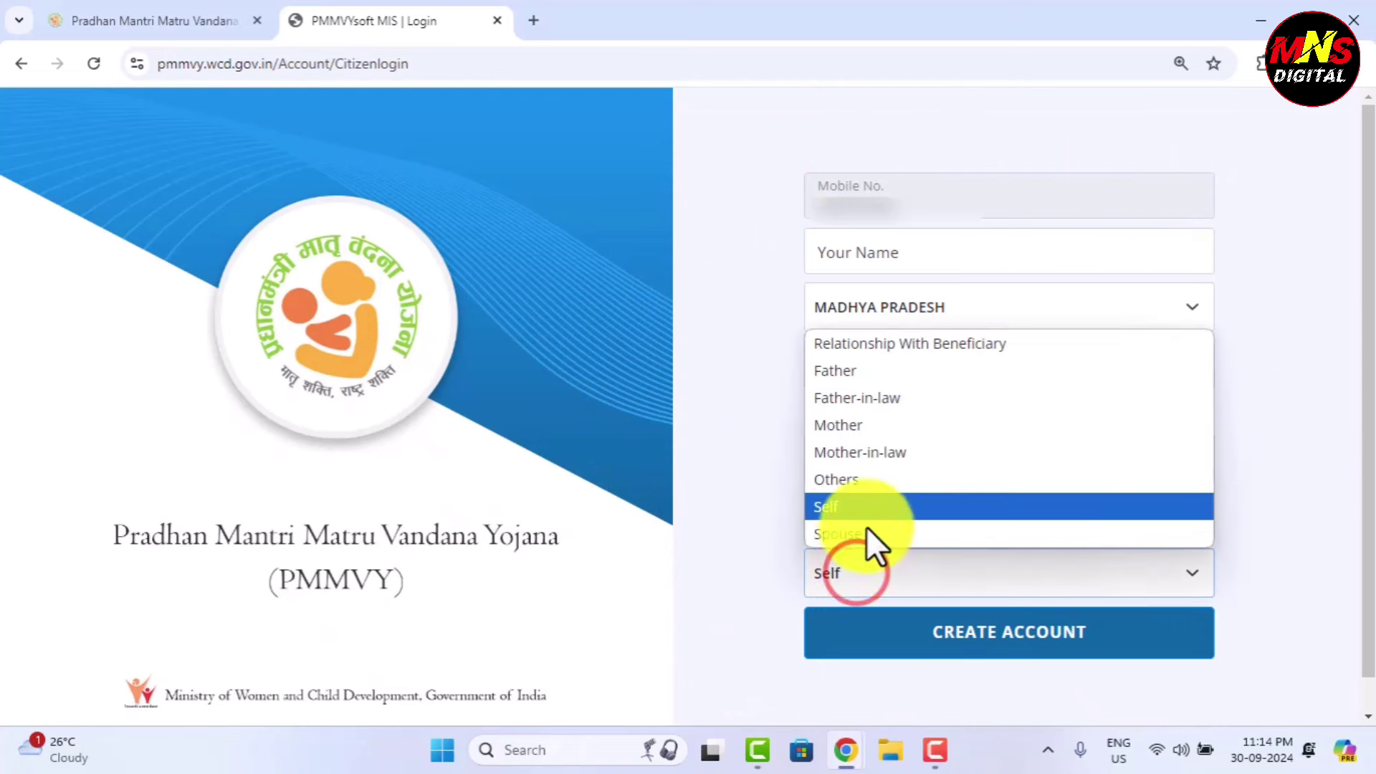
{"action": "left_click", "coordinate": [870, 498]}
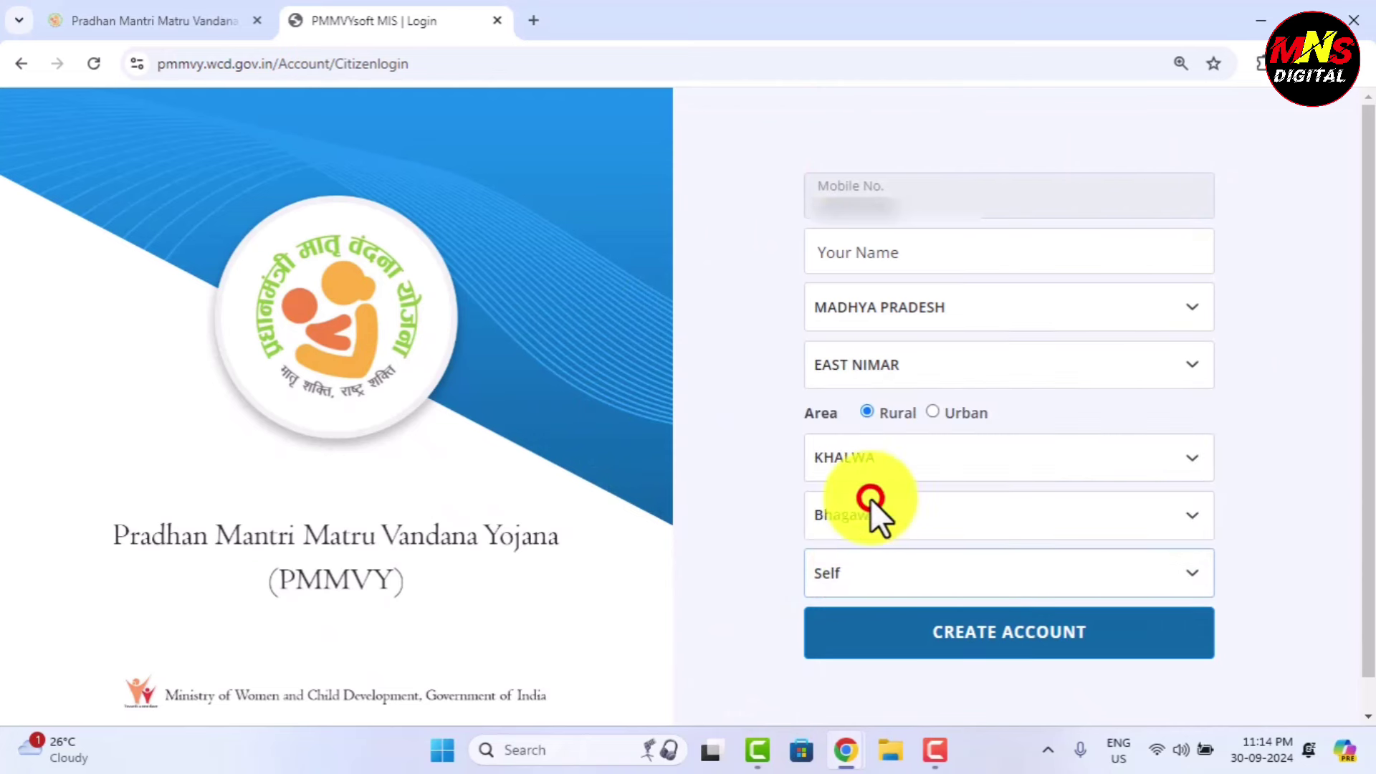
{"action": "left_click", "coordinate": [862, 570]}
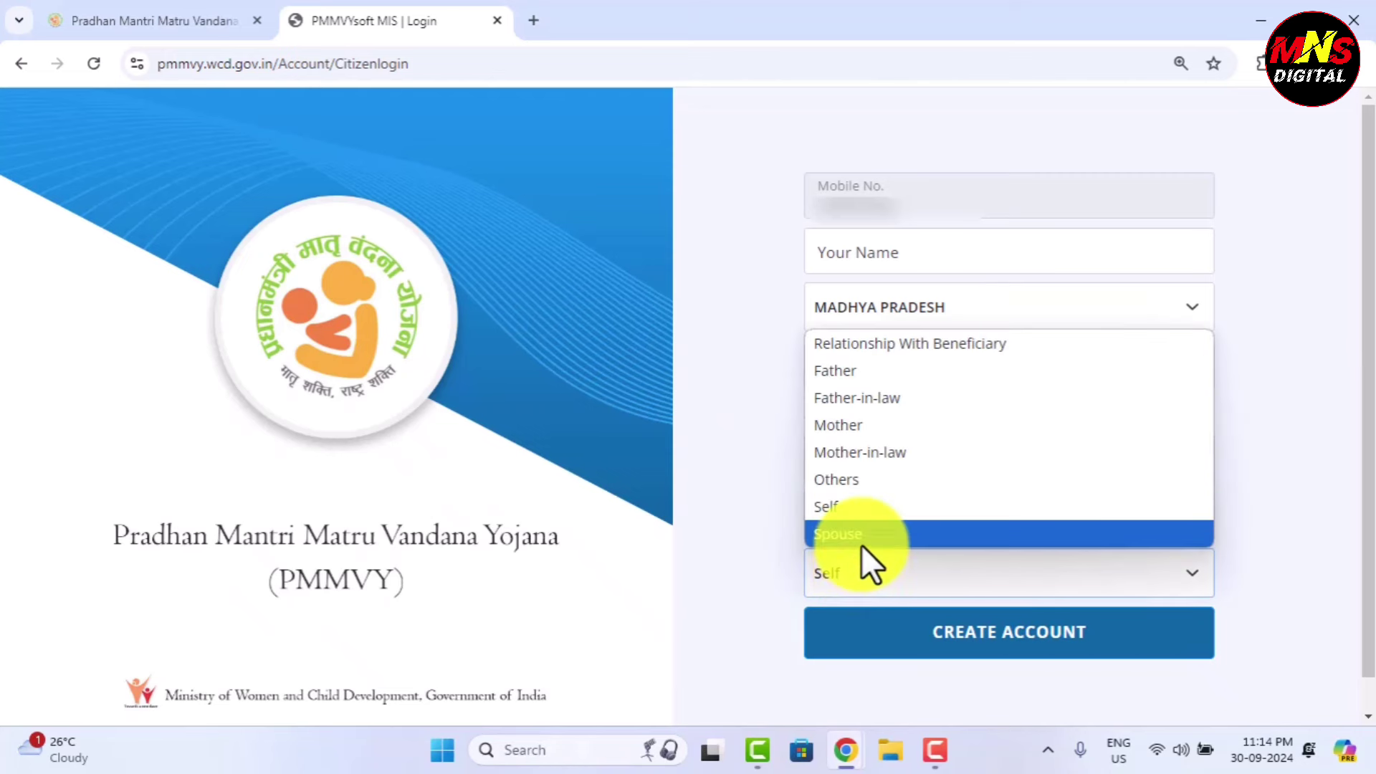
{"action": "left_click", "coordinate": [955, 580]}
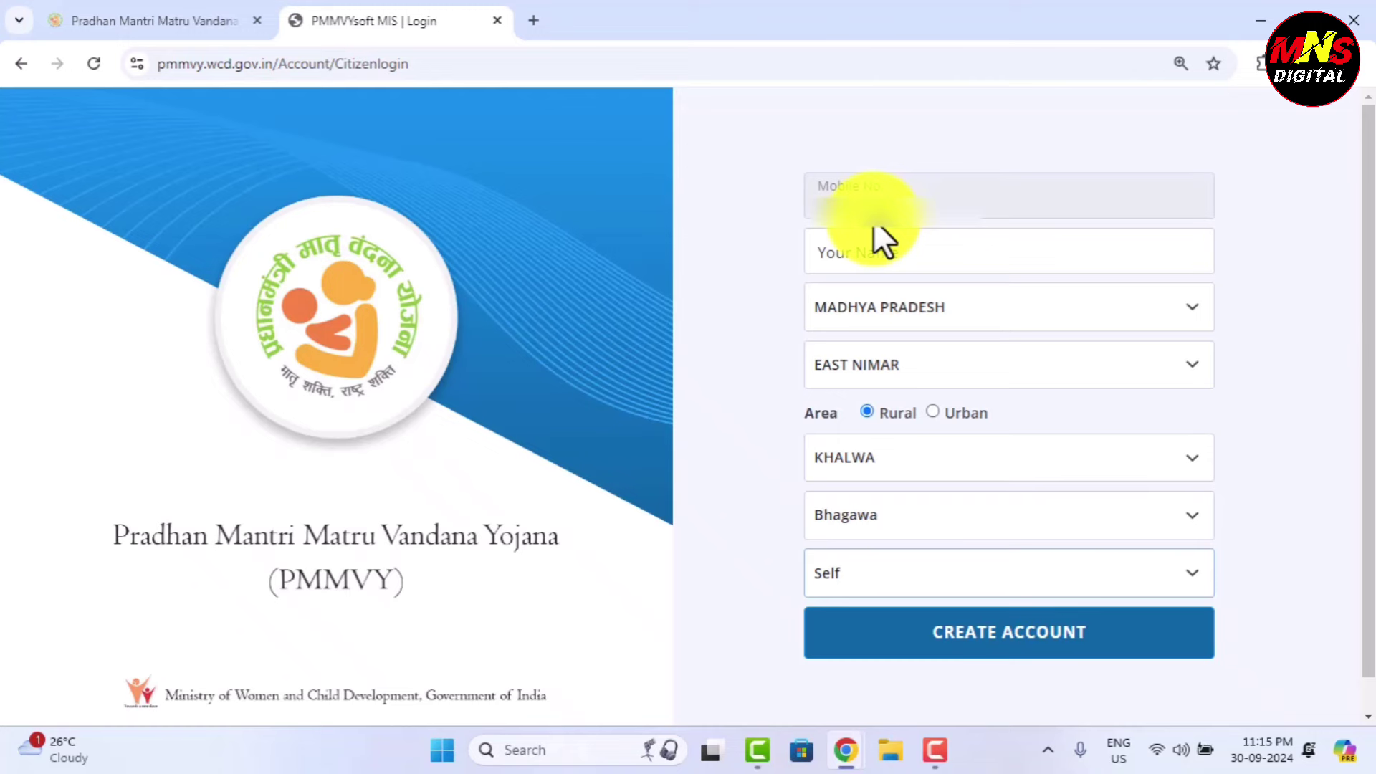
Close the old login tab, reopen Citizen Login and request an OTP for the mobile number.
{"action": "left_click", "coordinate": [166, 13]}
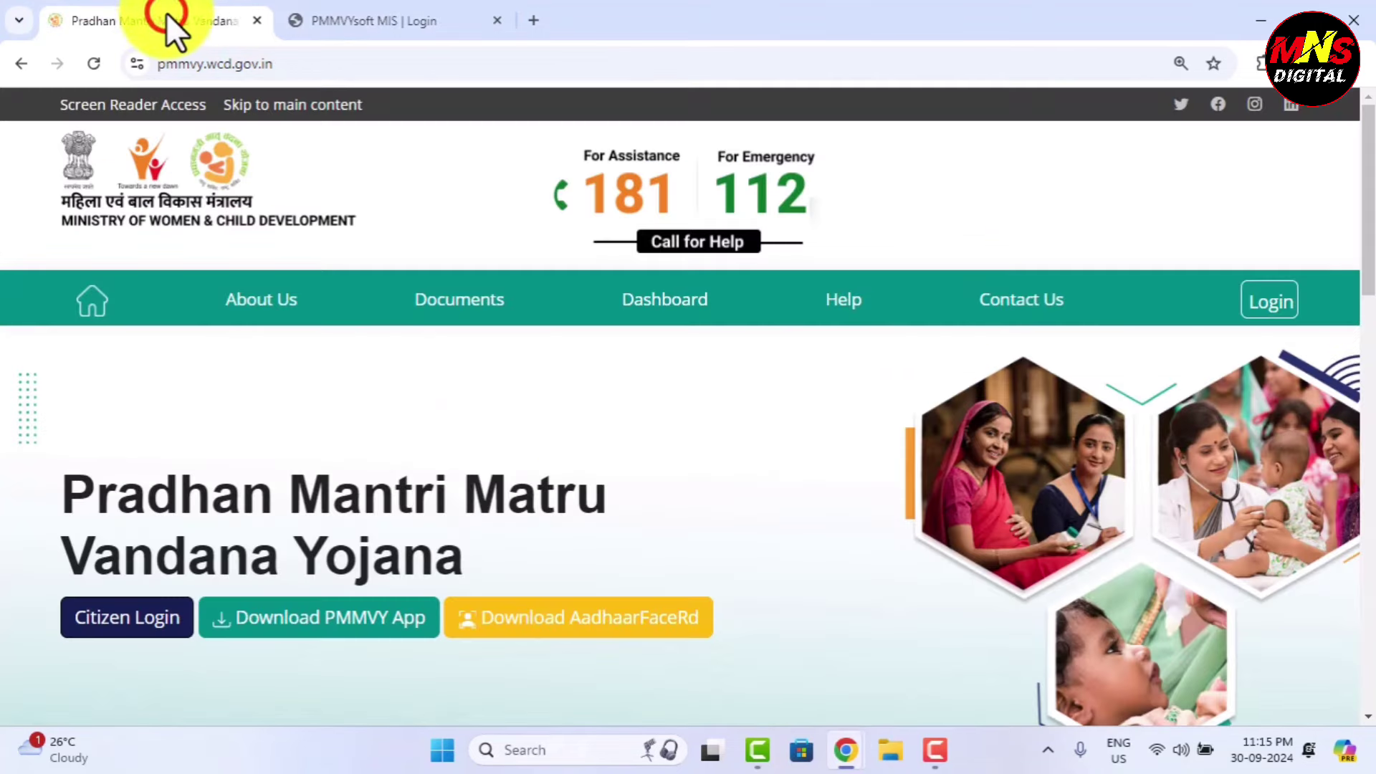
{"action": "left_click", "coordinate": [496, 20]}
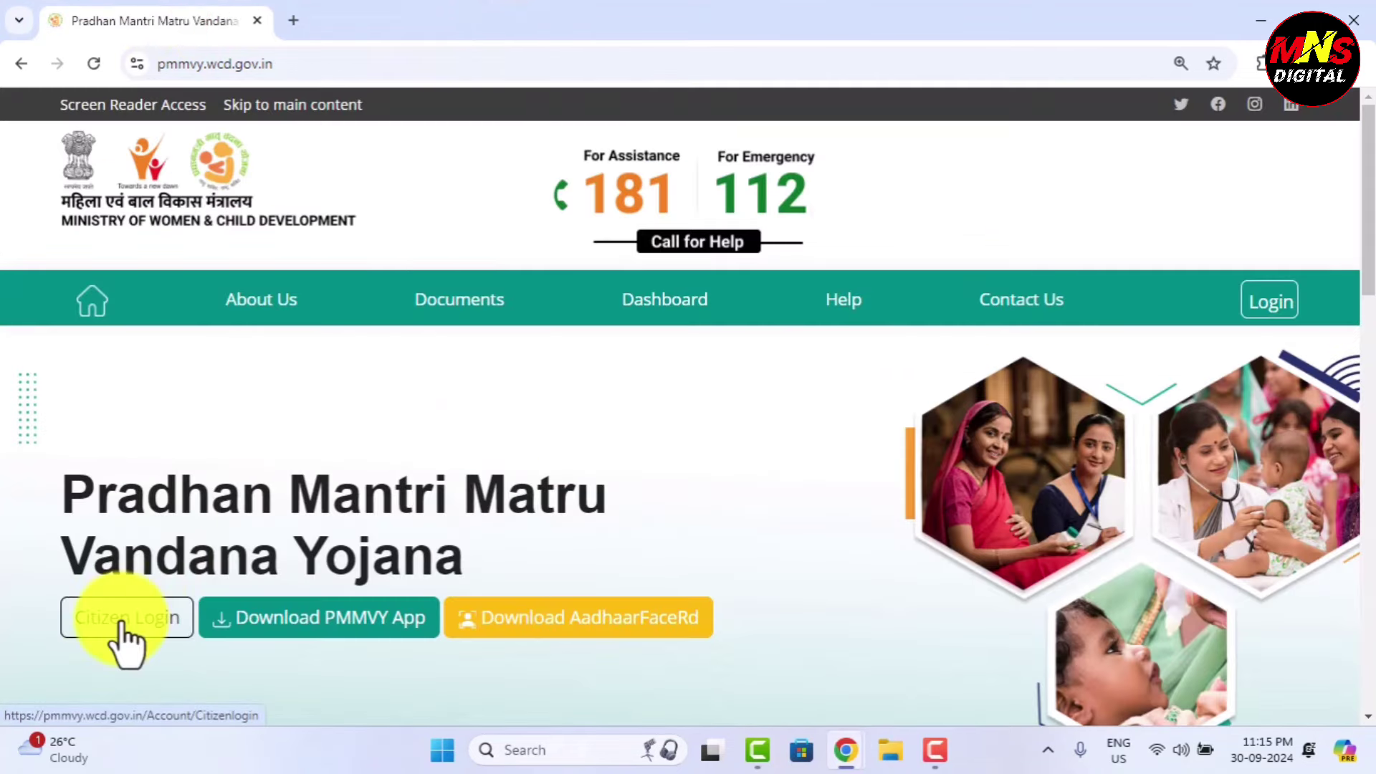
{"action": "left_click", "coordinate": [121, 622]}
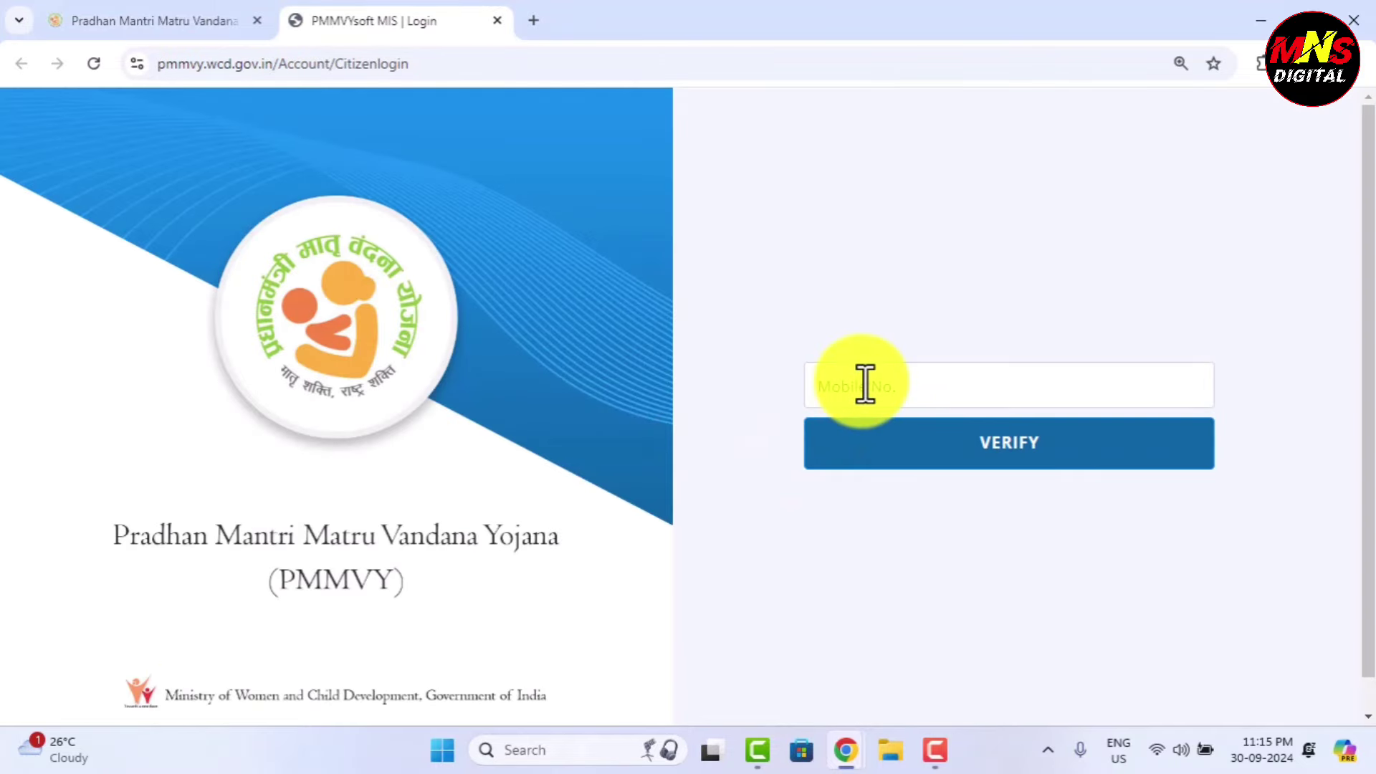
{"action": "left_click", "coordinate": [865, 385]}
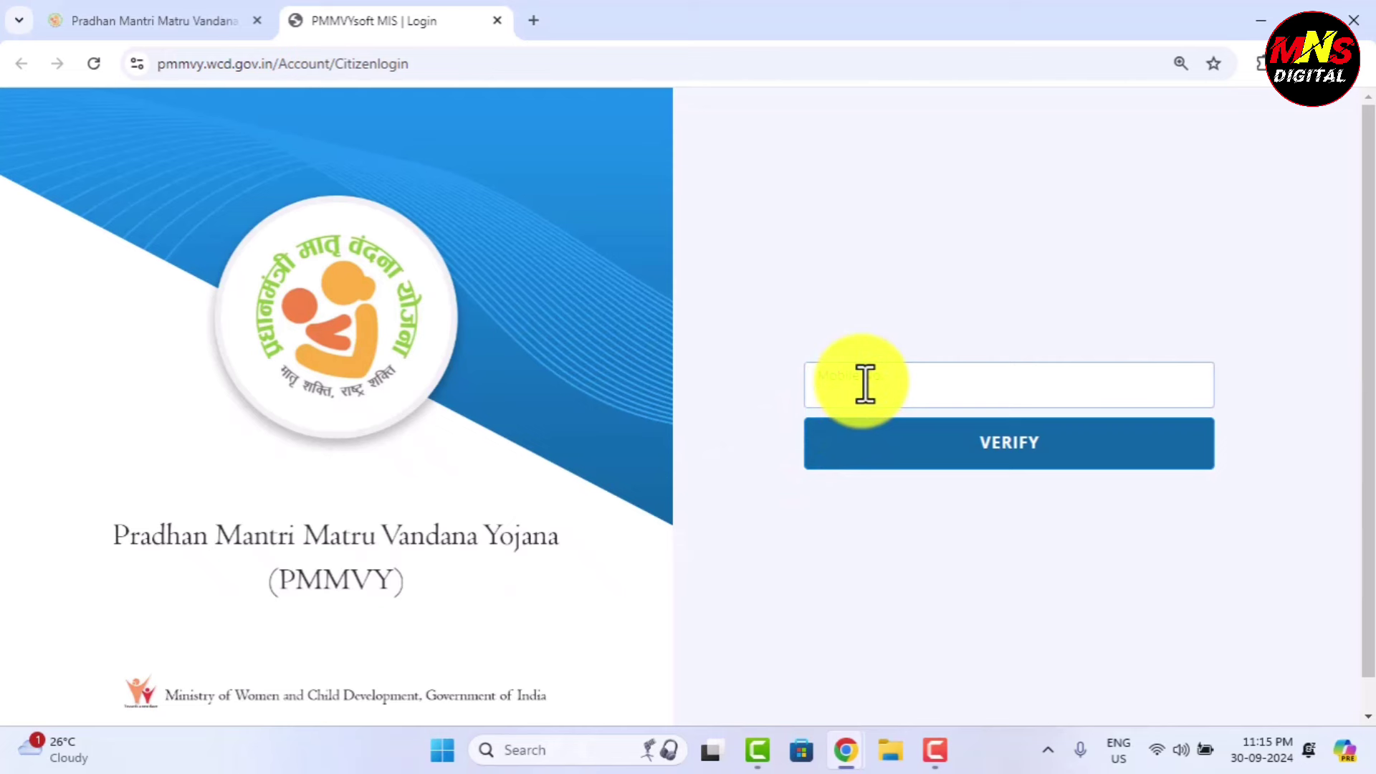
{"action": "left_click", "coordinate": [1041, 462]}
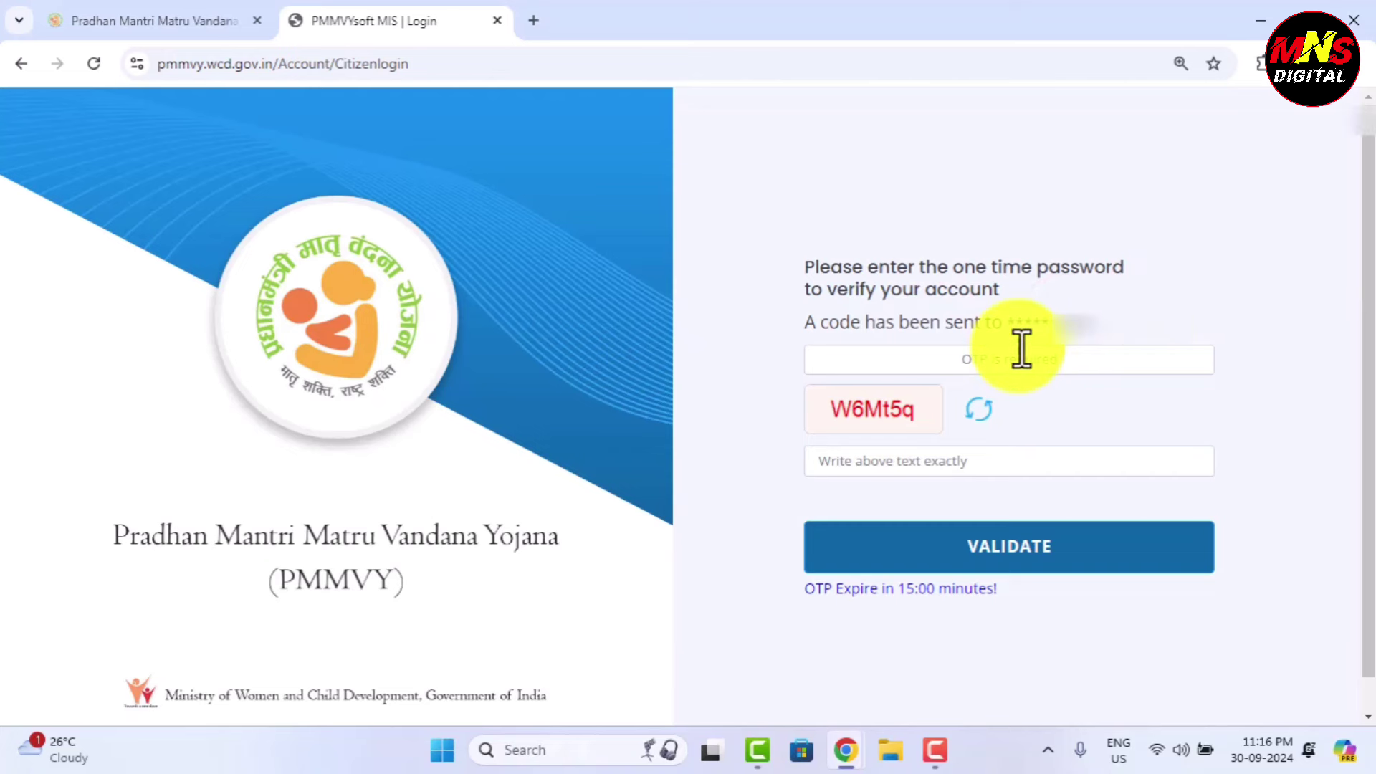
Enter the received OTP and the captcha text, then validate to log in.
{"action": "left_click", "coordinate": [918, 361]}
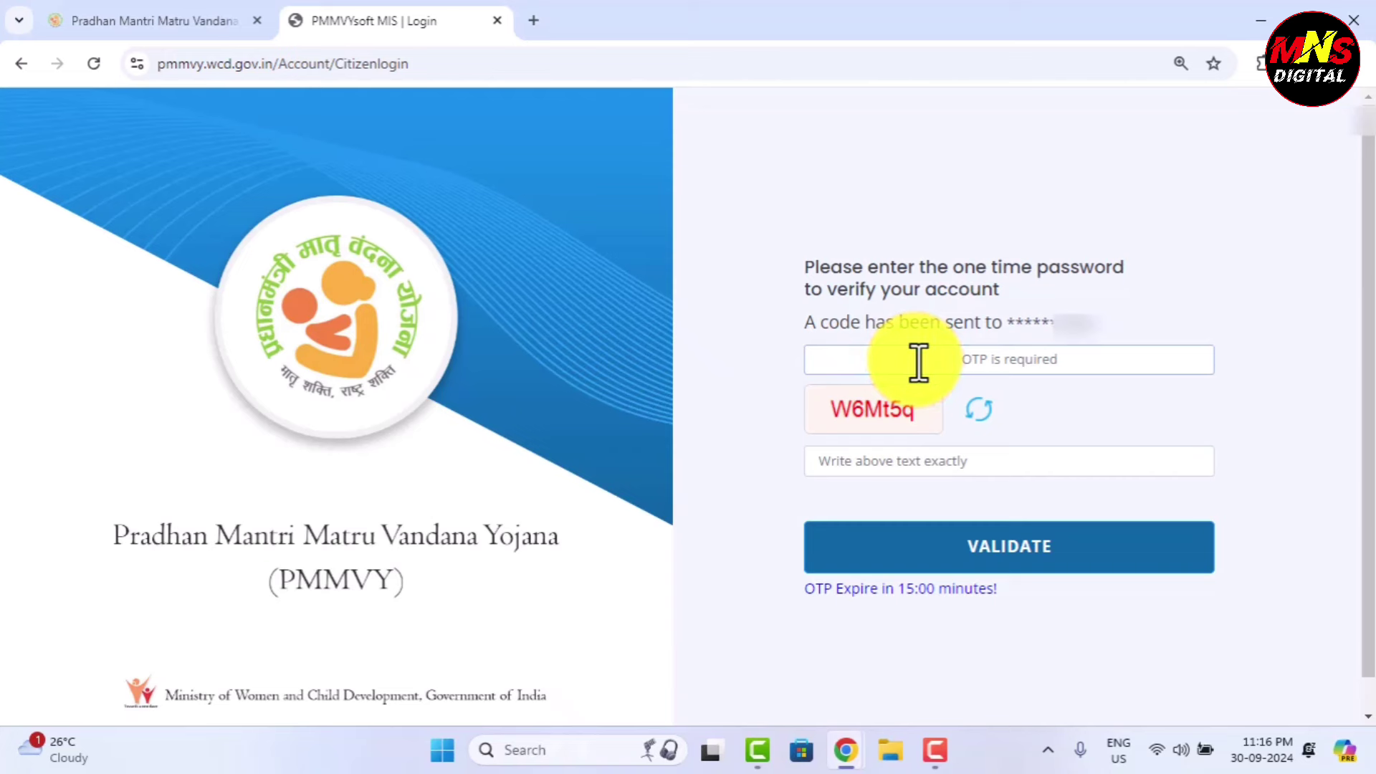
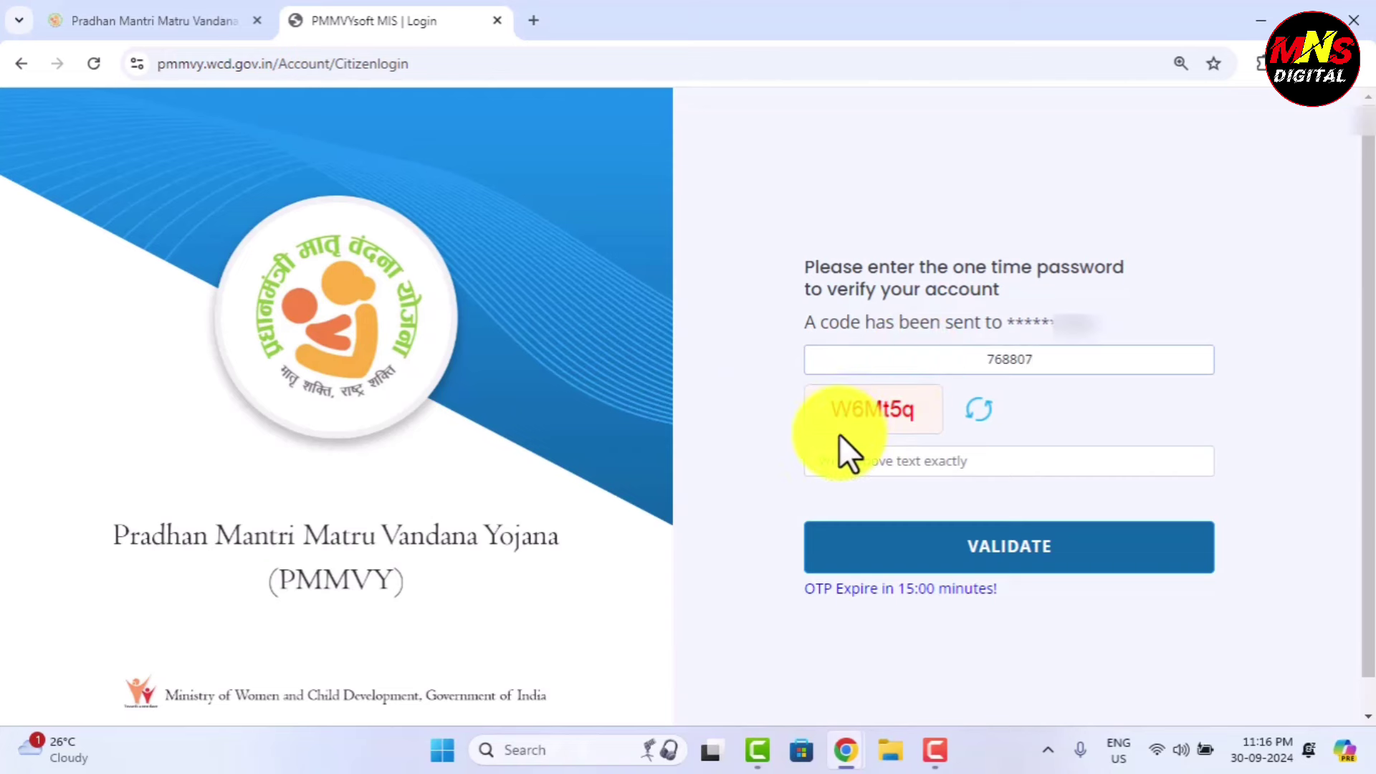
{"action": "left_click", "coordinate": [894, 464]}
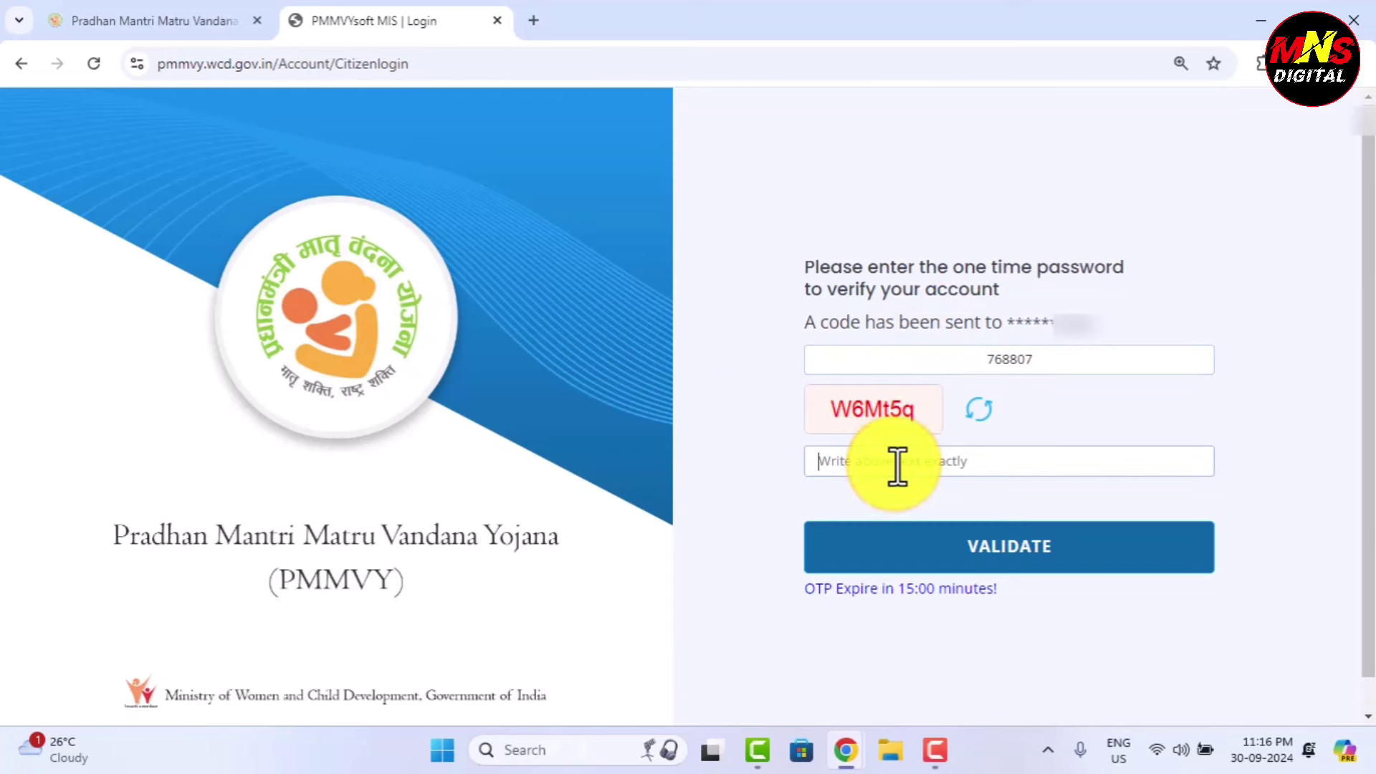
{"action": "left_click", "coordinate": [1020, 561]}
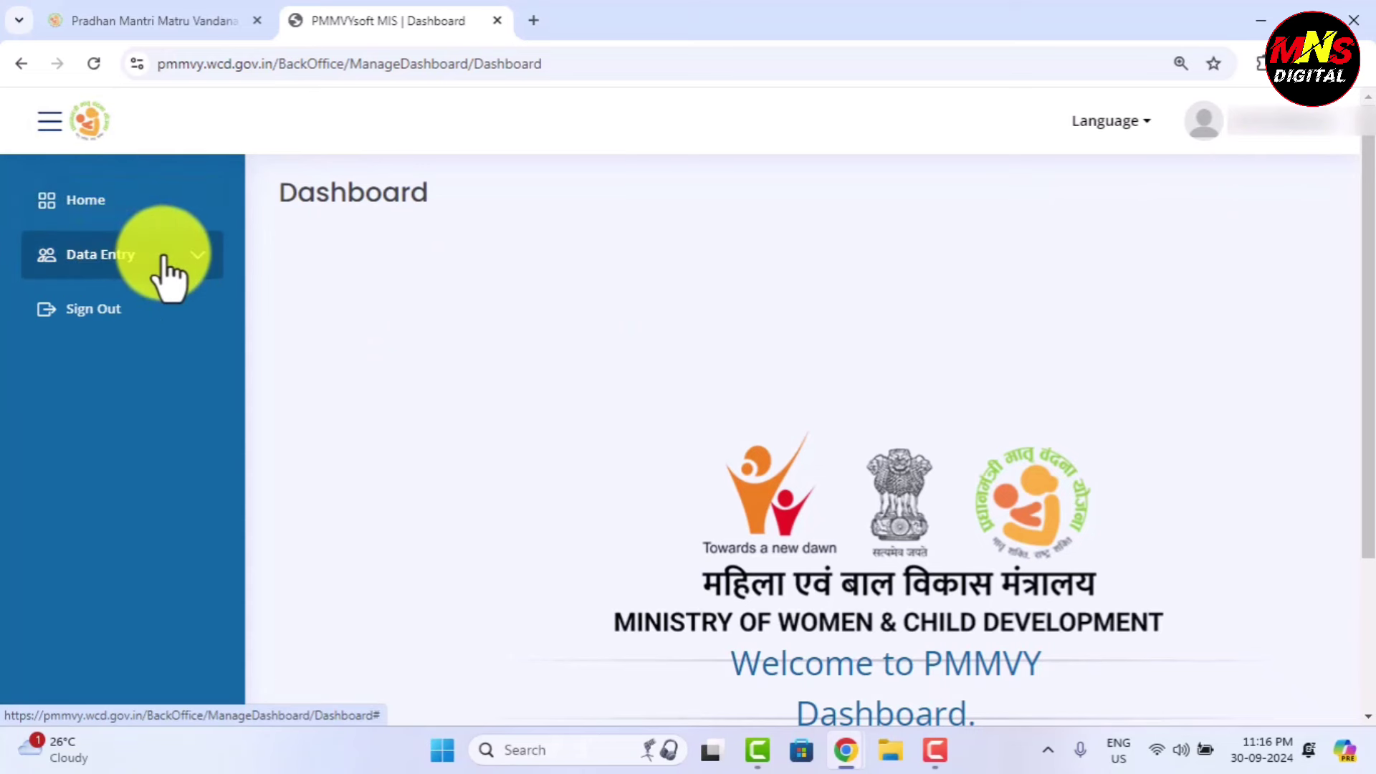
Open Beneficiary Registration from the Data Entry menu in the sidebar.
{"action": "left_click", "coordinate": [200, 258]}
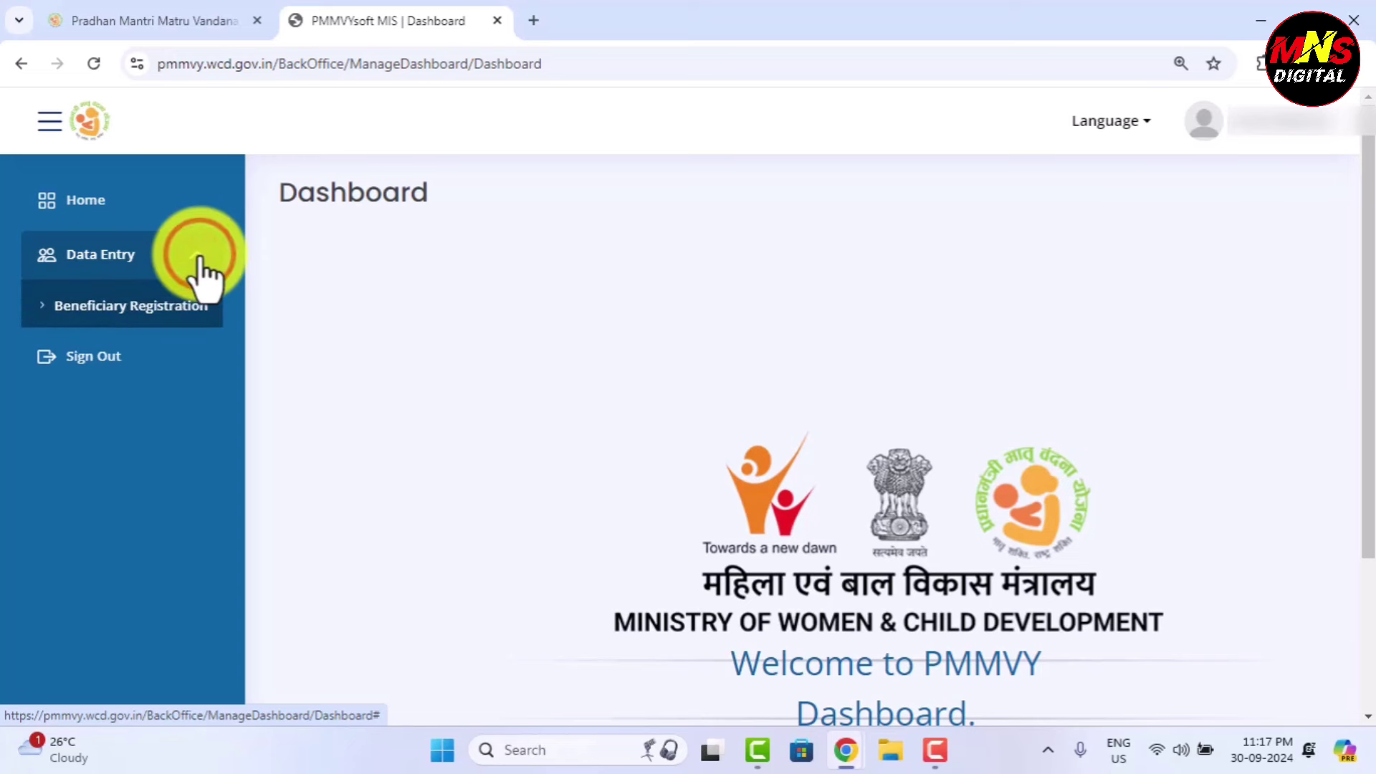
{"action": "left_click", "coordinate": [135, 317]}
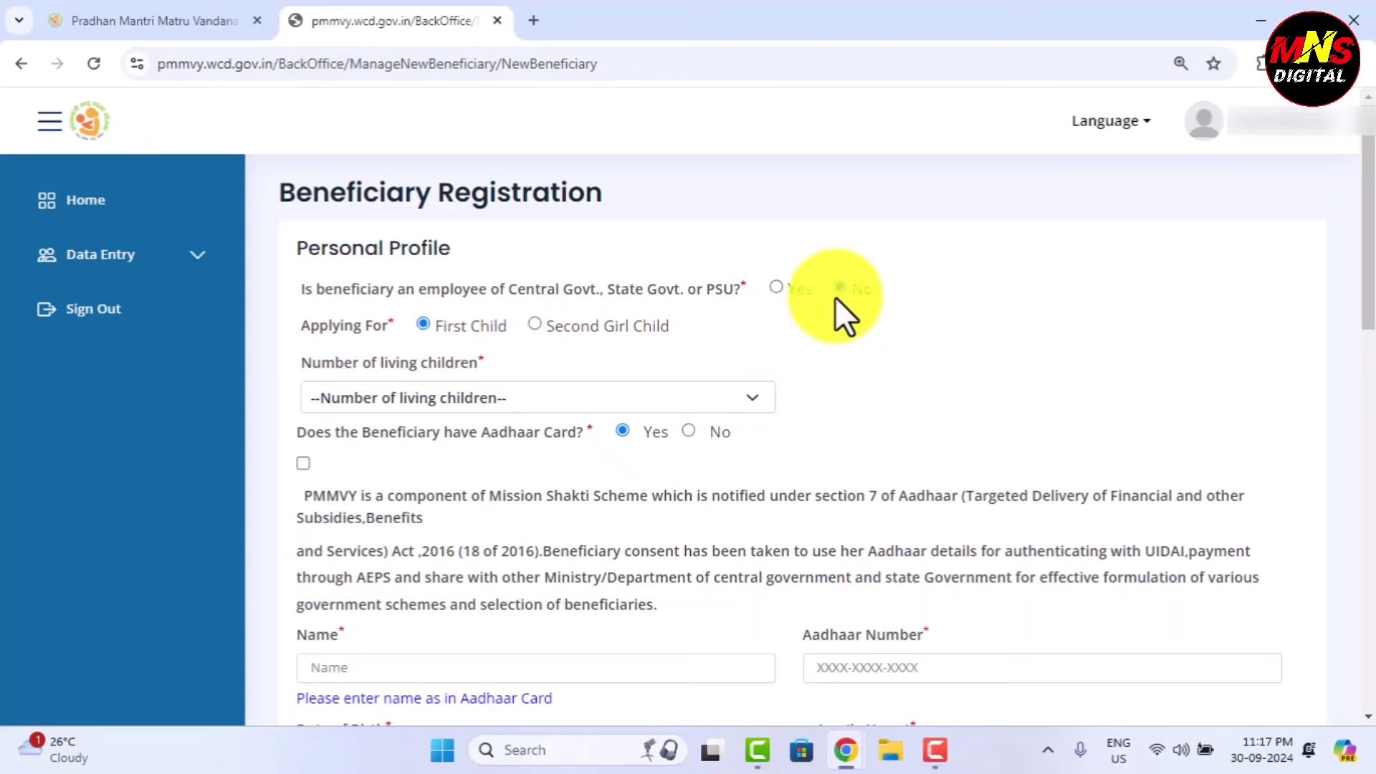
Select First Child for Applying For.
{"action": "left_click_drag", "start_coordinate": [303, 323], "coordinate": [409, 322]}
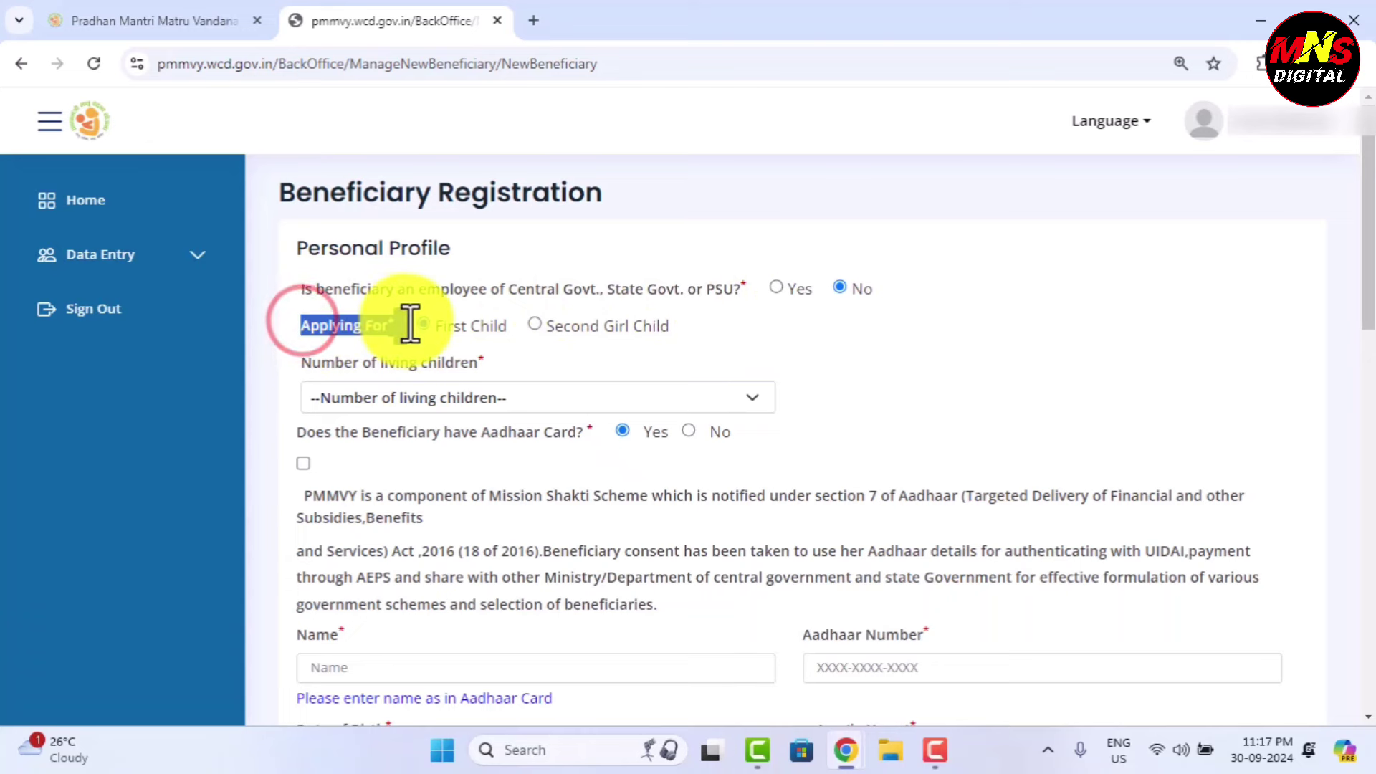
{"action": "left_click", "coordinate": [541, 329]}
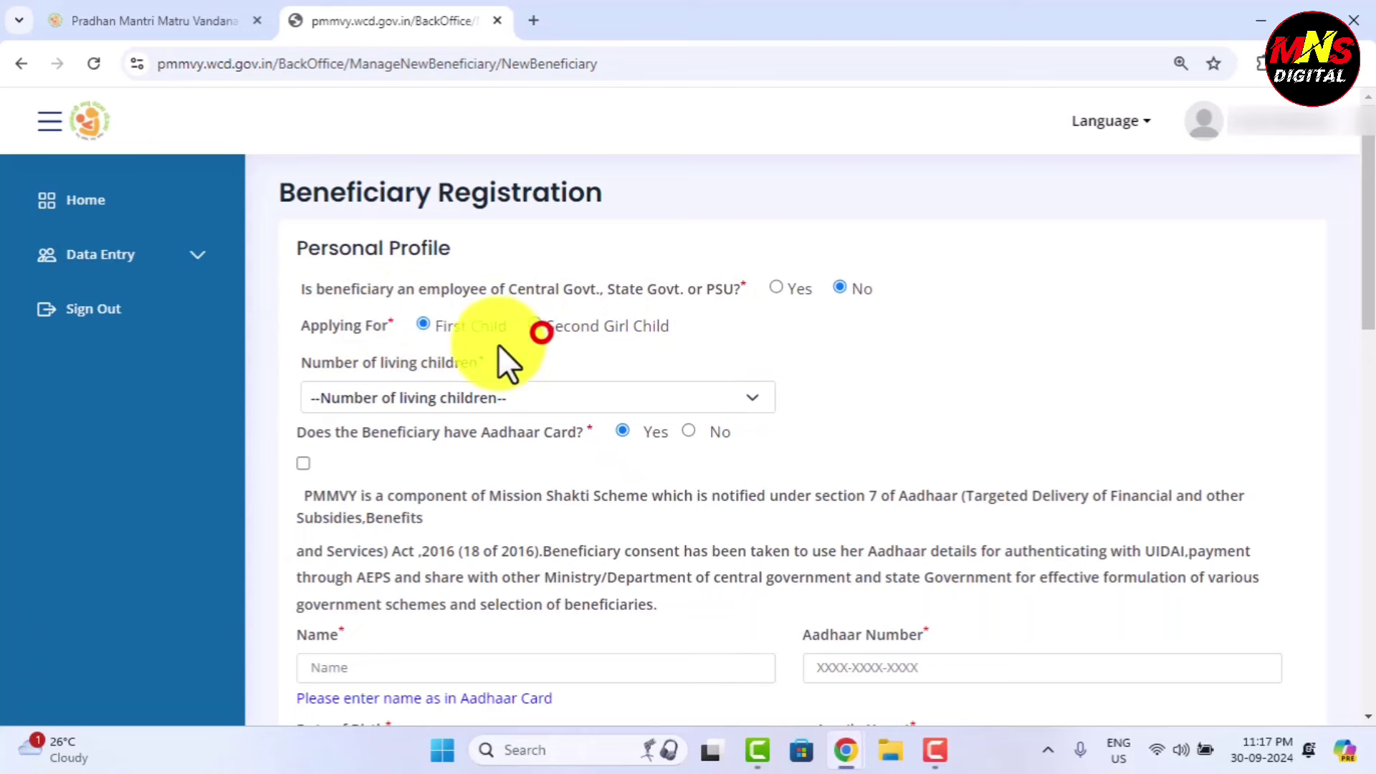
{"action": "left_click", "coordinate": [424, 324]}
{"action": "left_click", "coordinate": [585, 352]}
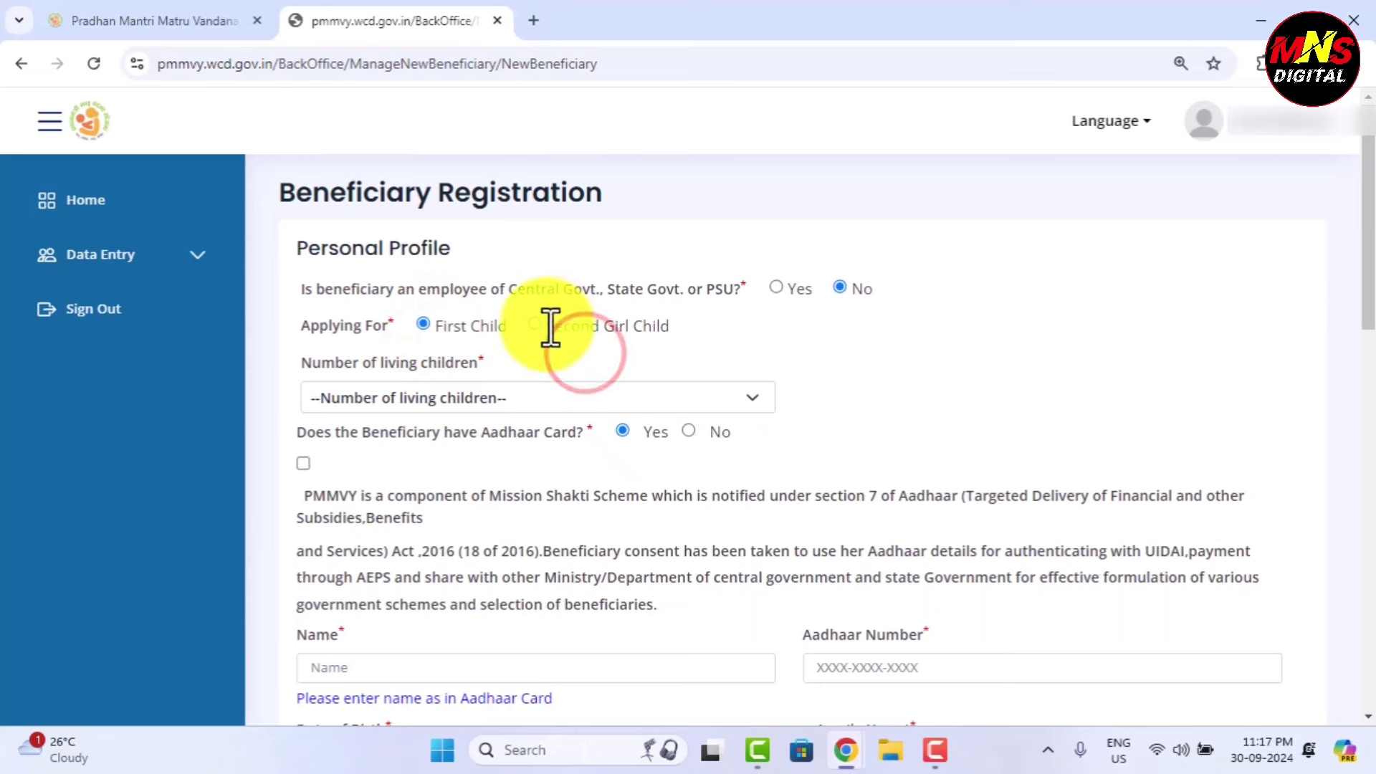
{"action": "left_click_drag", "start_coordinate": [545, 326], "coordinate": [700, 359]}
{"action": "left_click", "coordinate": [728, 322]}
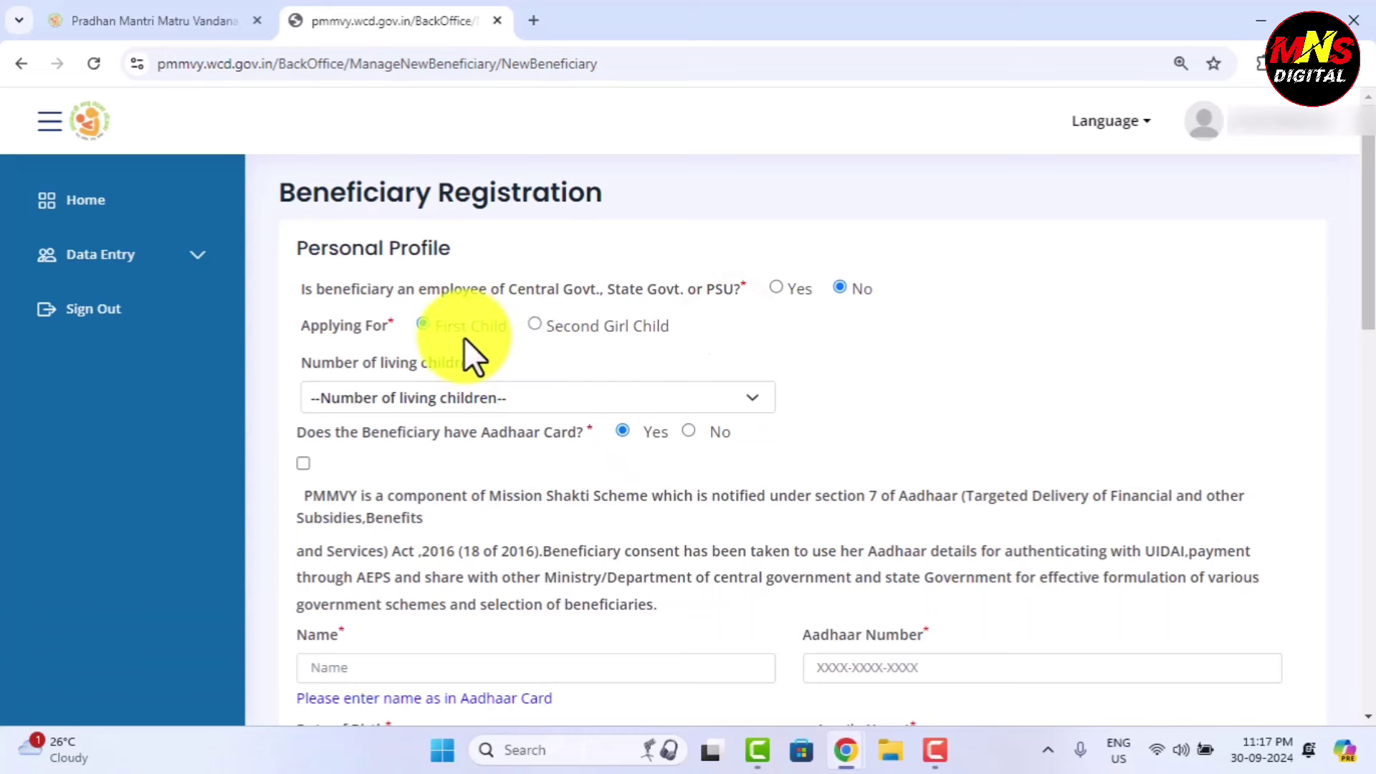
{"action": "left_click_drag", "start_coordinate": [436, 326], "coordinate": [516, 324]}
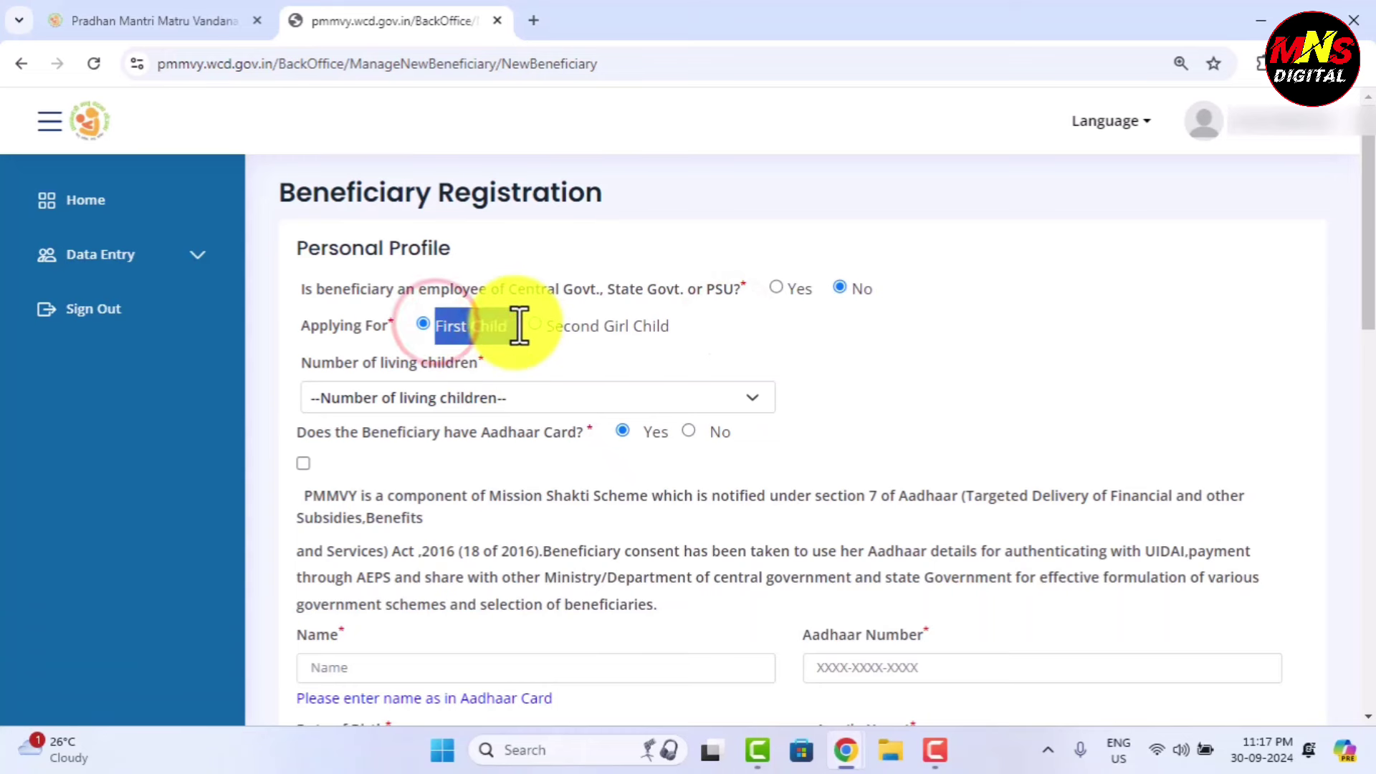
{"action": "left_click", "coordinate": [536, 350]}
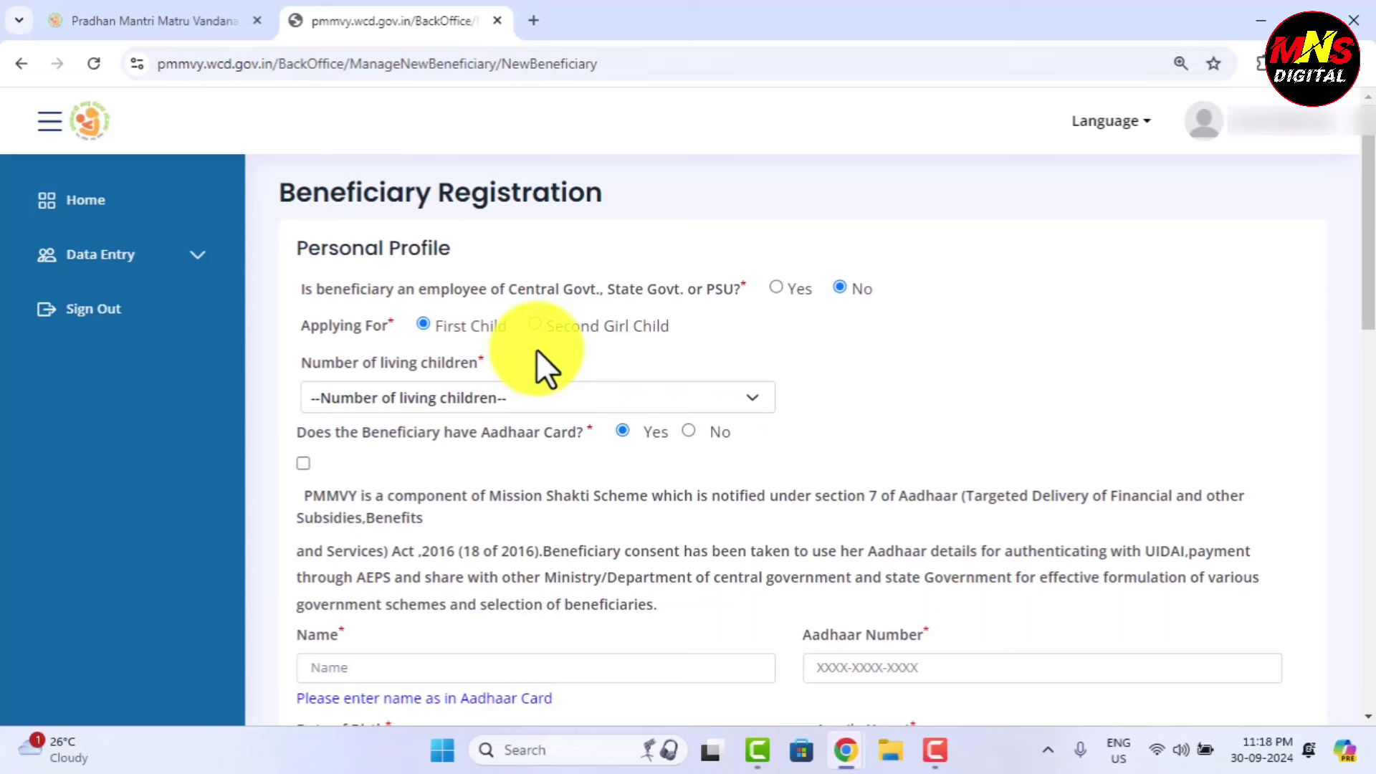
{"action": "left_click_drag", "start_coordinate": [432, 312], "coordinate": [526, 354]}
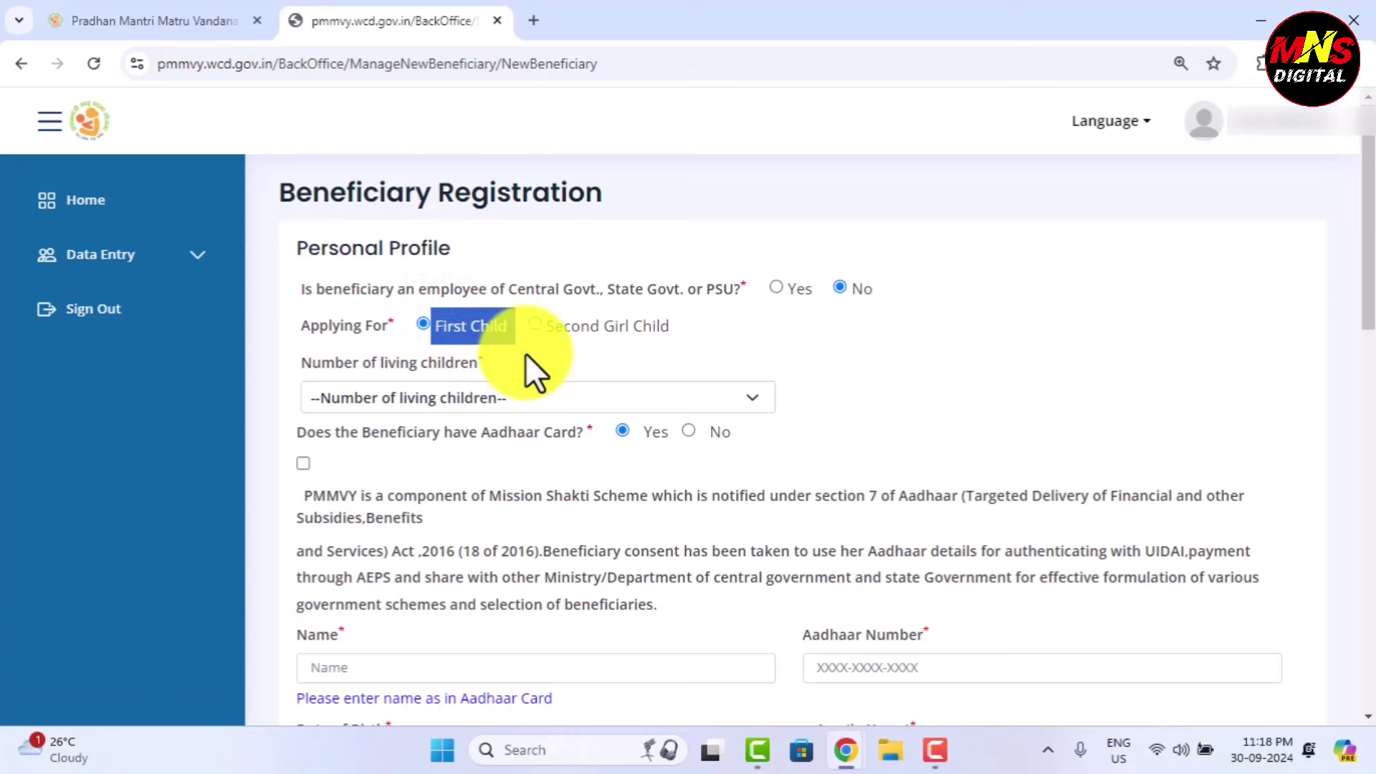
{"action": "left_click", "coordinate": [527, 355]}
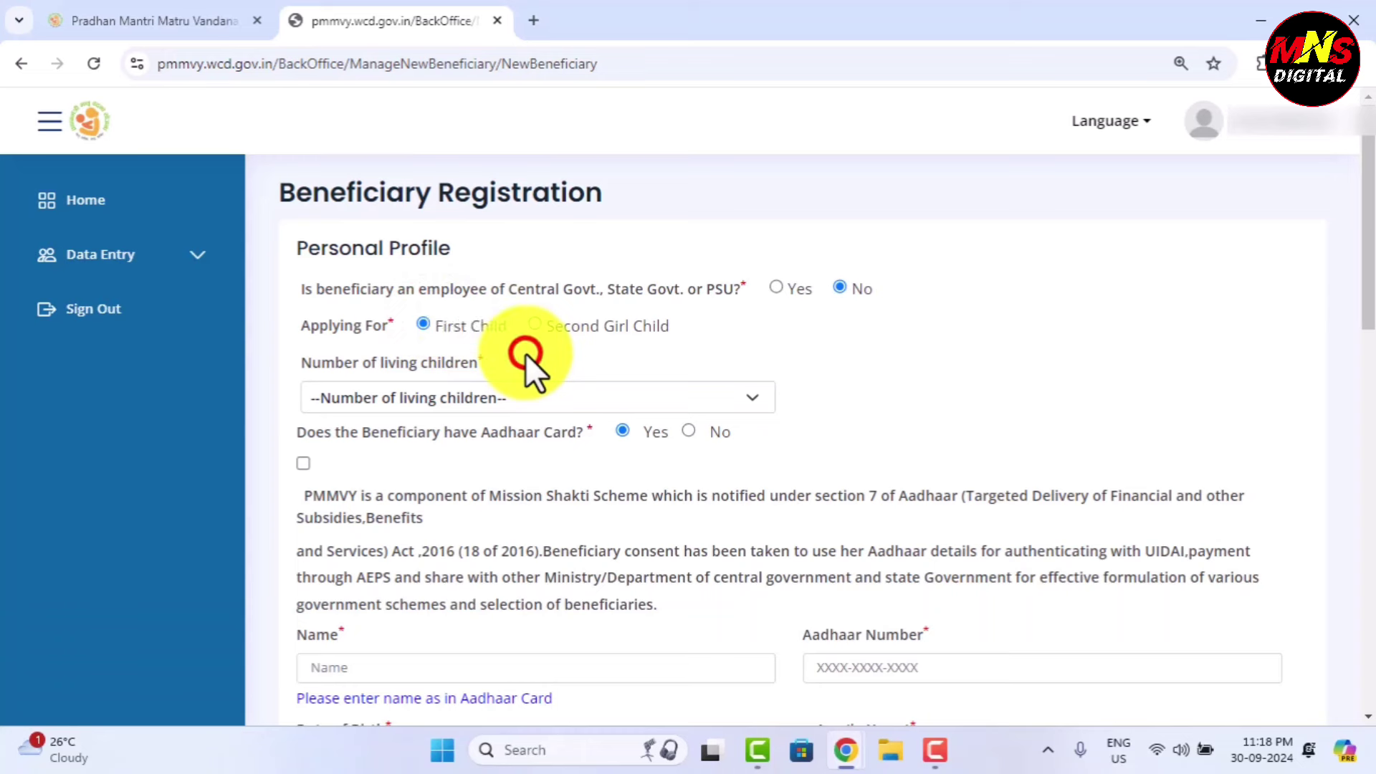
{"action": "left_click_drag", "start_coordinate": [550, 325], "coordinate": [720, 333]}
{"action": "left_click", "coordinate": [719, 333]}
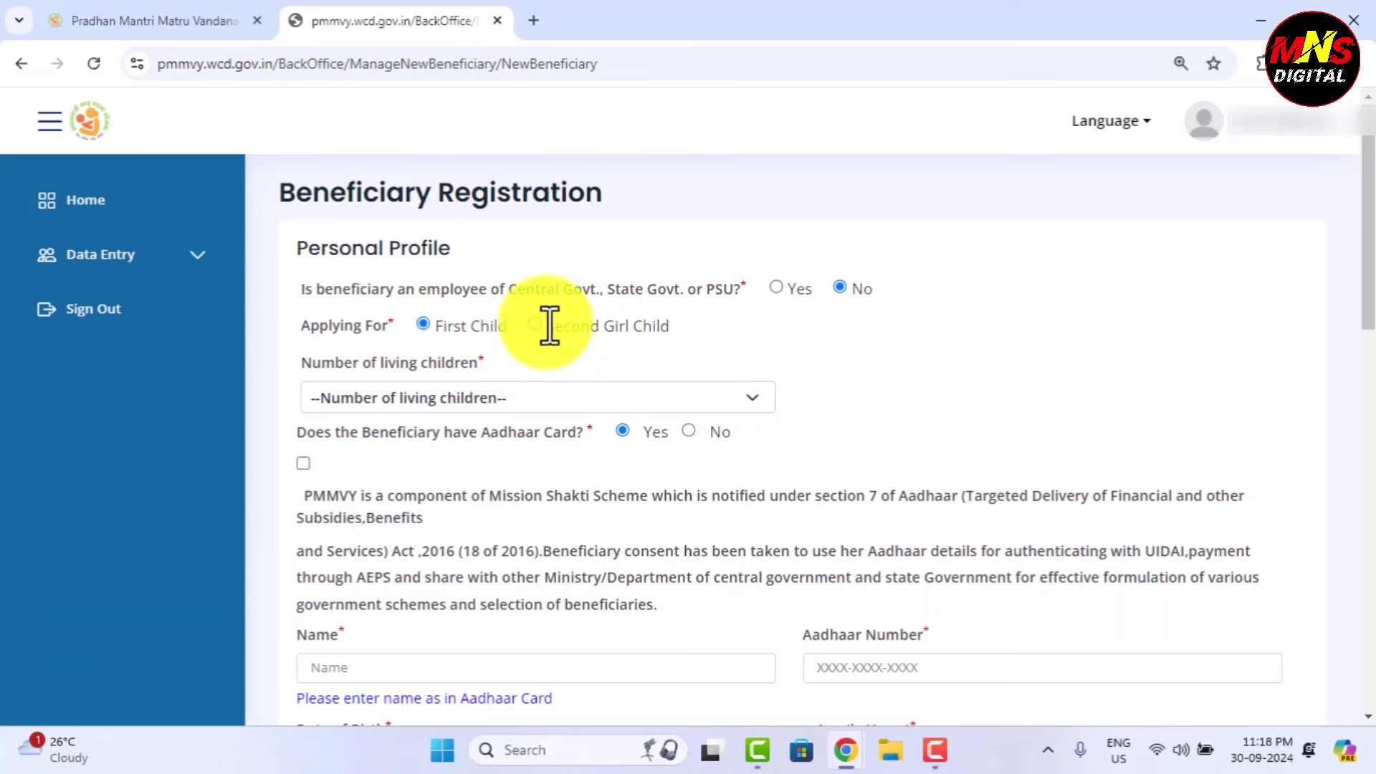
{"action": "left_click_drag", "start_coordinate": [545, 324], "coordinate": [694, 329]}
{"action": "left_click", "coordinate": [723, 329]}
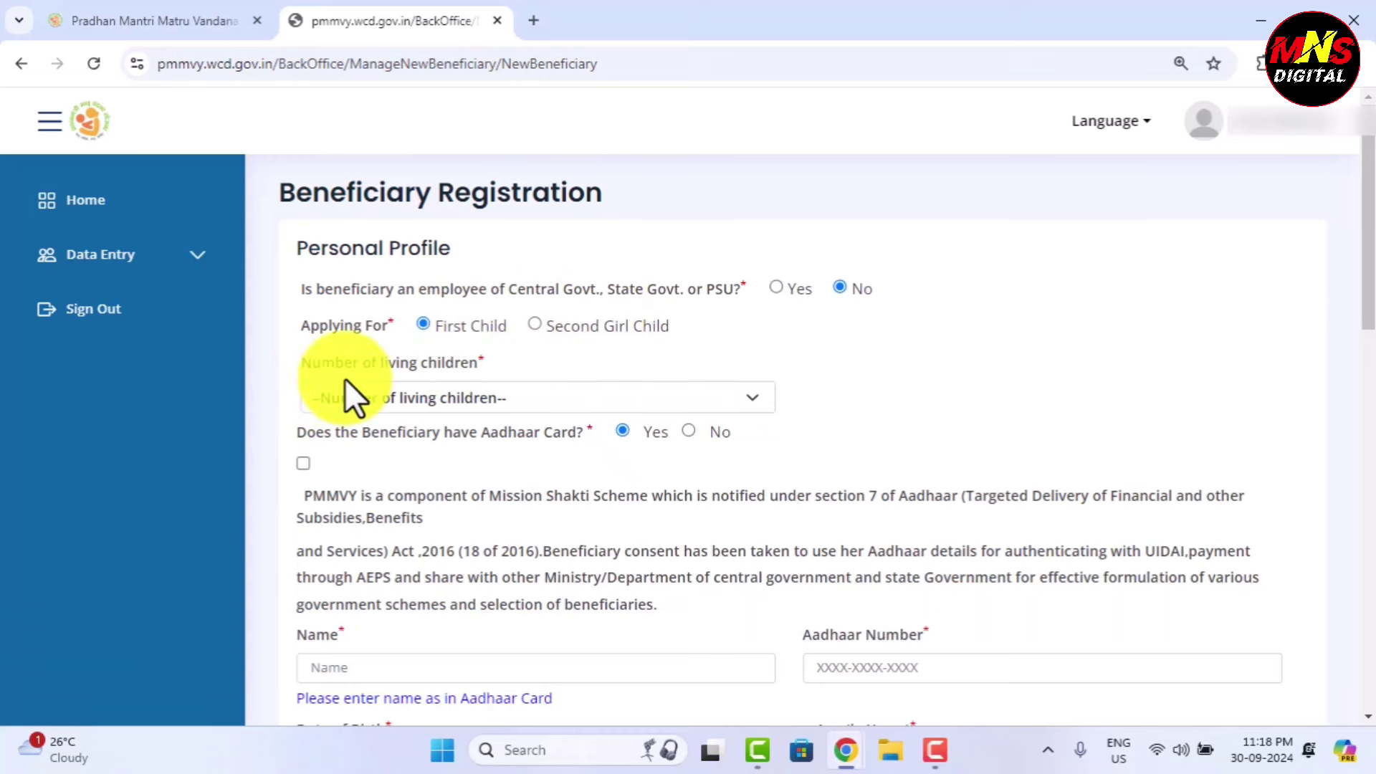
Set Number of living children to 1 and tick the Aadhaar authentication consent.
{"action": "left_click", "coordinate": [462, 401]}
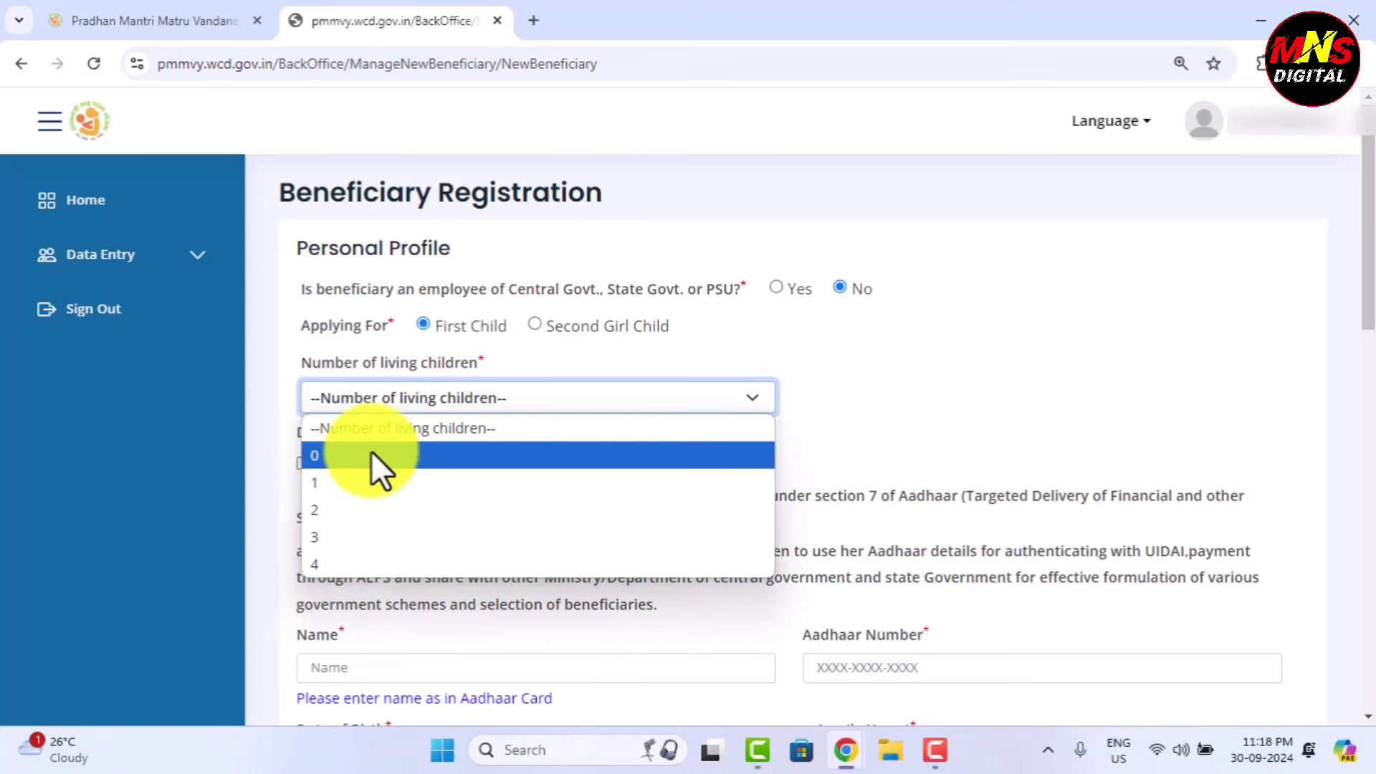
{"action": "left_click", "coordinate": [363, 481]}
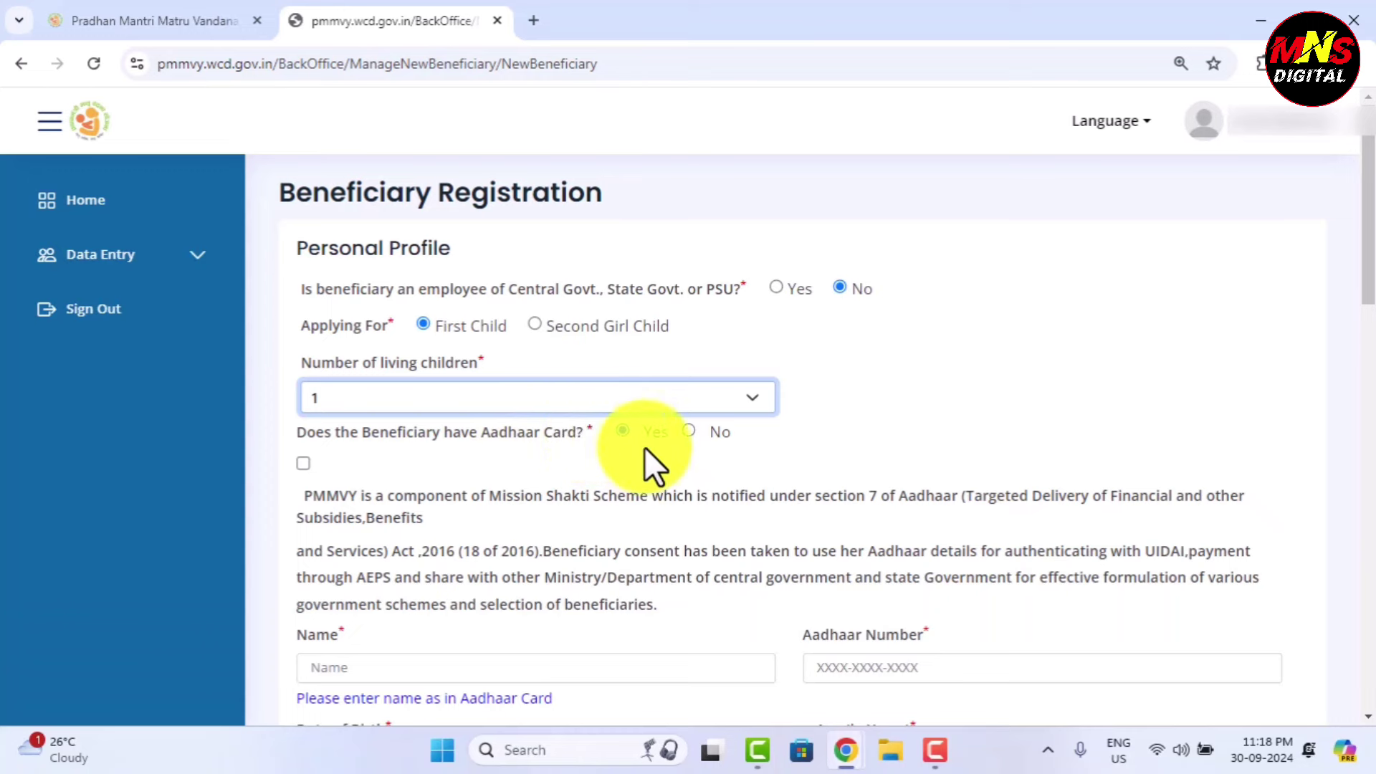
{"action": "left_click", "coordinate": [303, 463]}
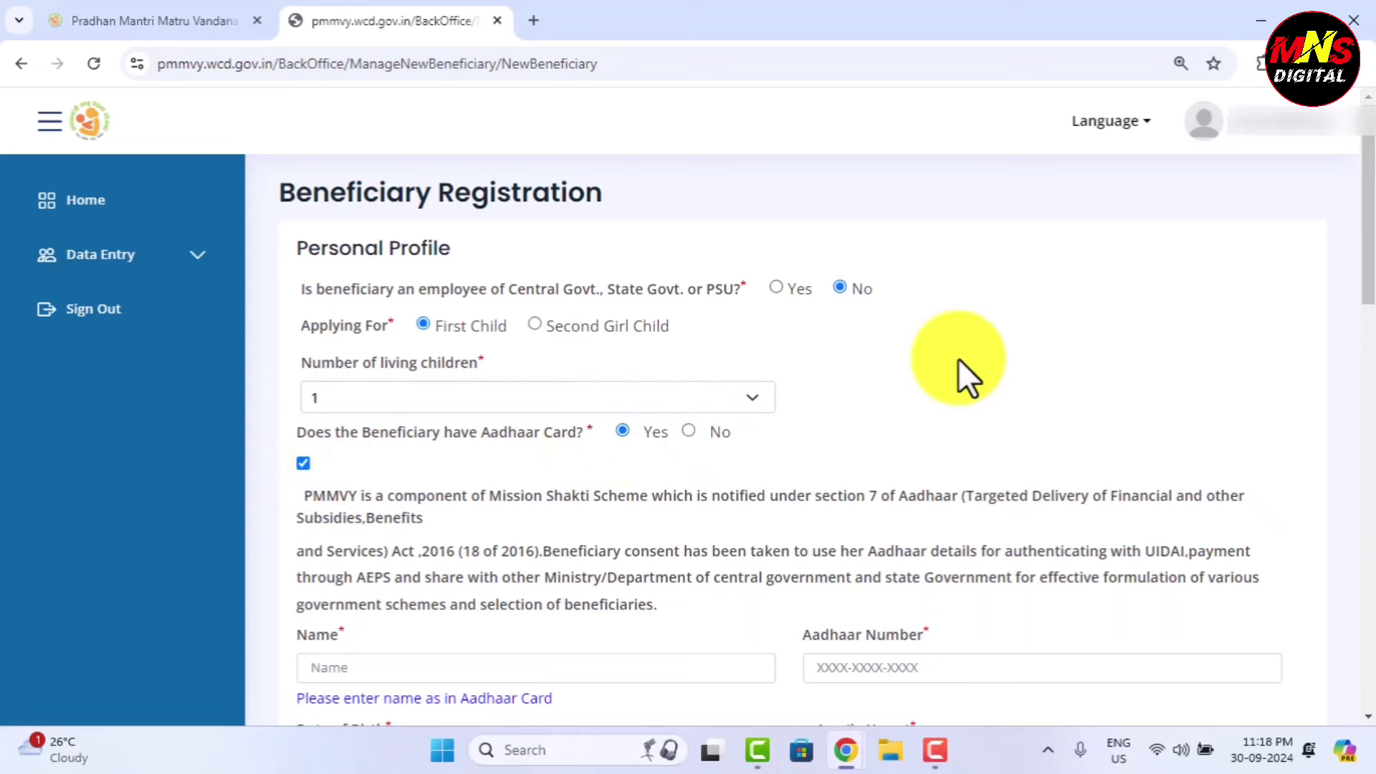
Set the beneficiary's Category to OTHERS.
{"action": "scroll", "coordinate": [789, 344], "scroll_direction": "down", "scroll_amount": 5}
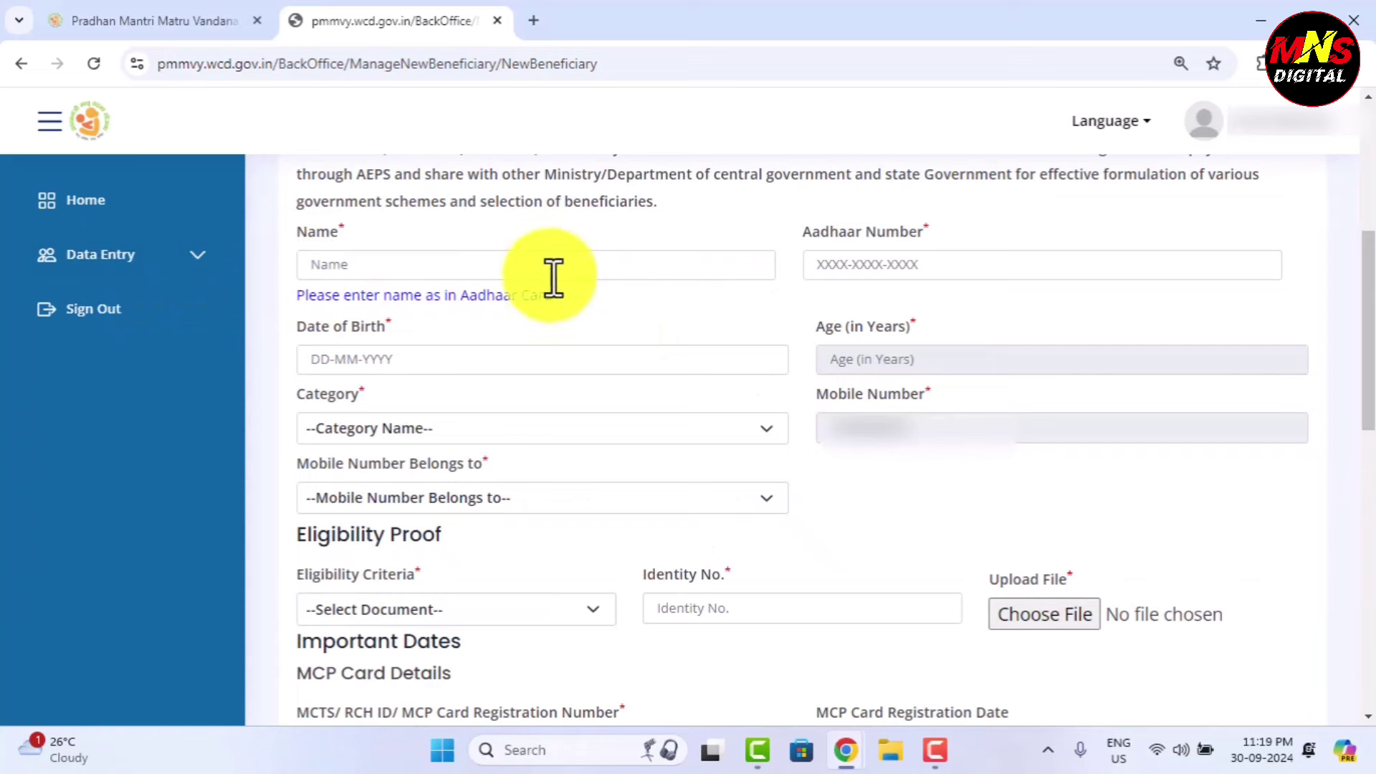
{"action": "left_click", "coordinate": [527, 233]}
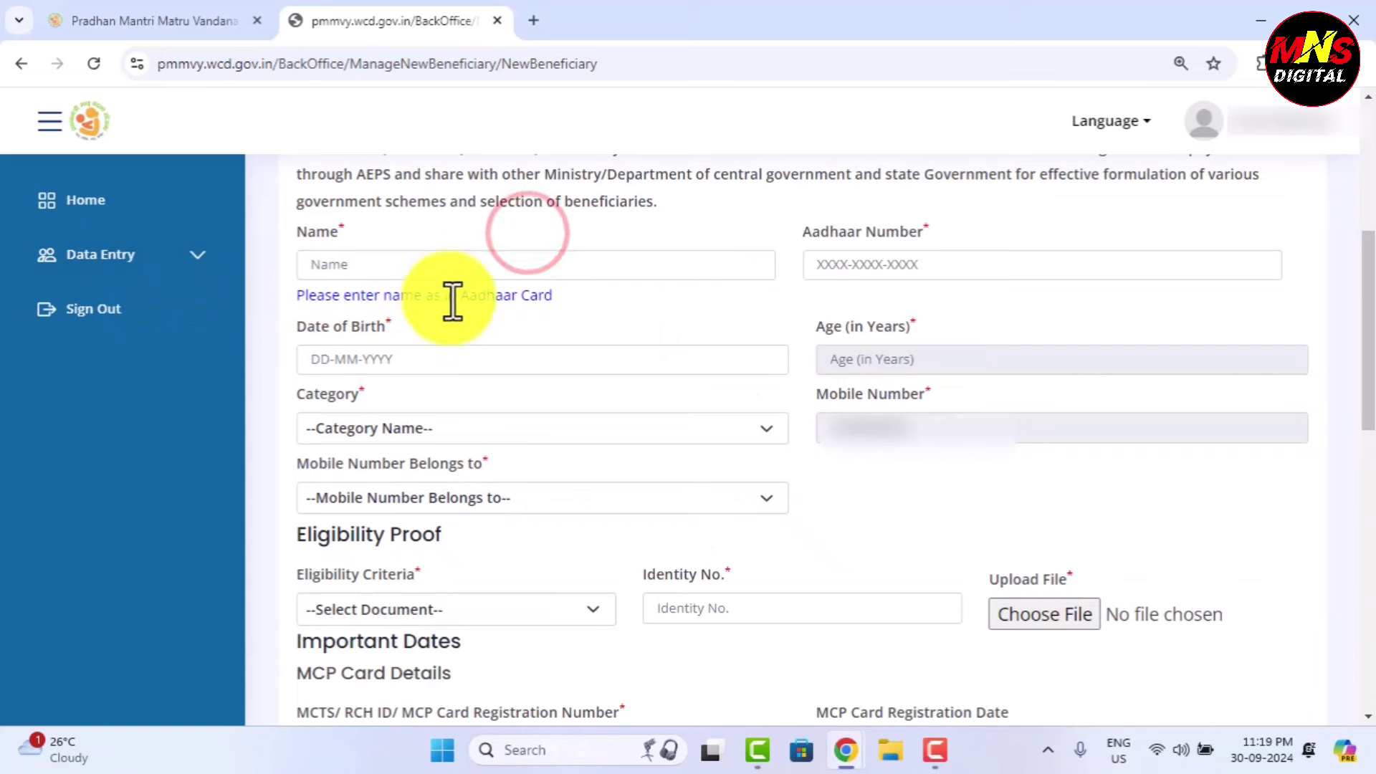
{"action": "left_click_drag", "start_coordinate": [449, 298], "coordinate": [591, 307]}
{"action": "left_click", "coordinate": [592, 308]}
{"action": "left_click", "coordinate": [823, 260]}
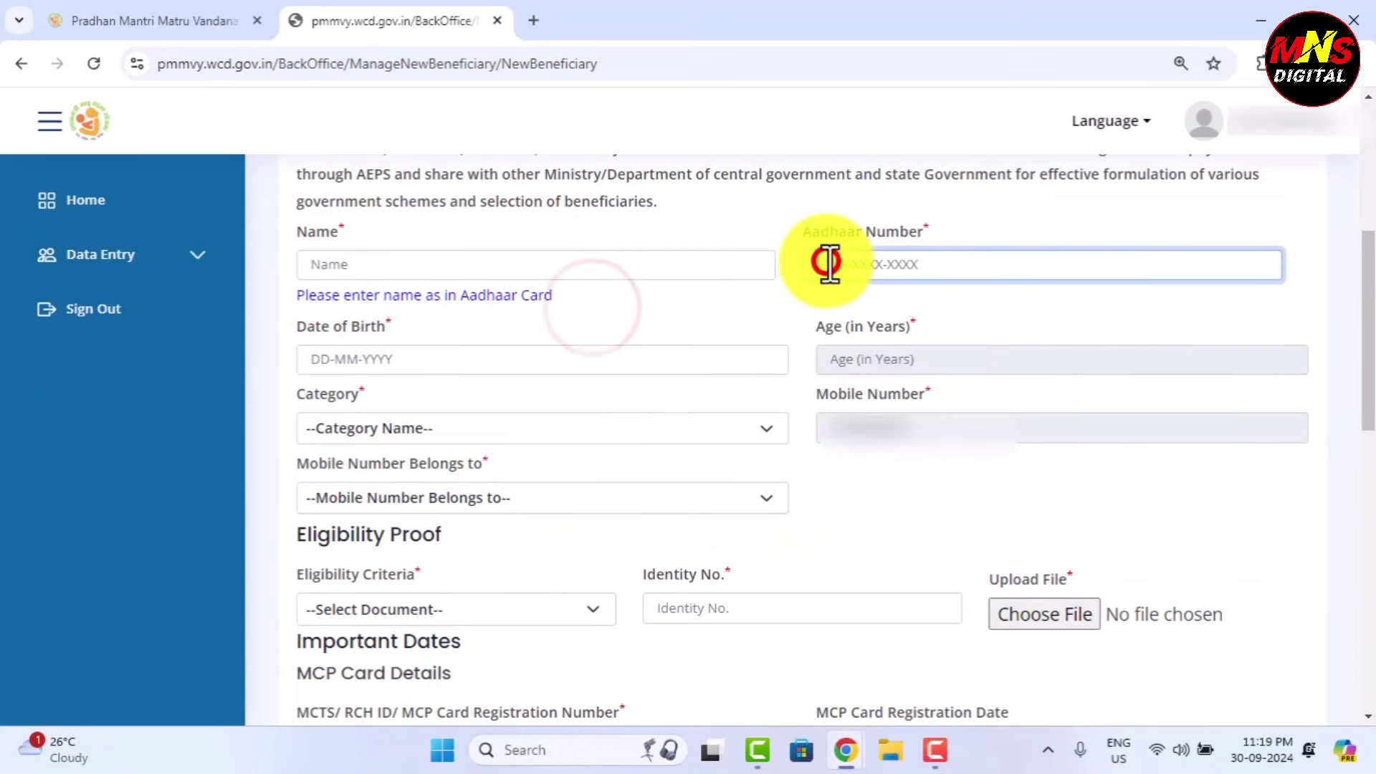
{"action": "left_click", "coordinate": [330, 359]}
{"action": "left_click", "coordinate": [482, 317]}
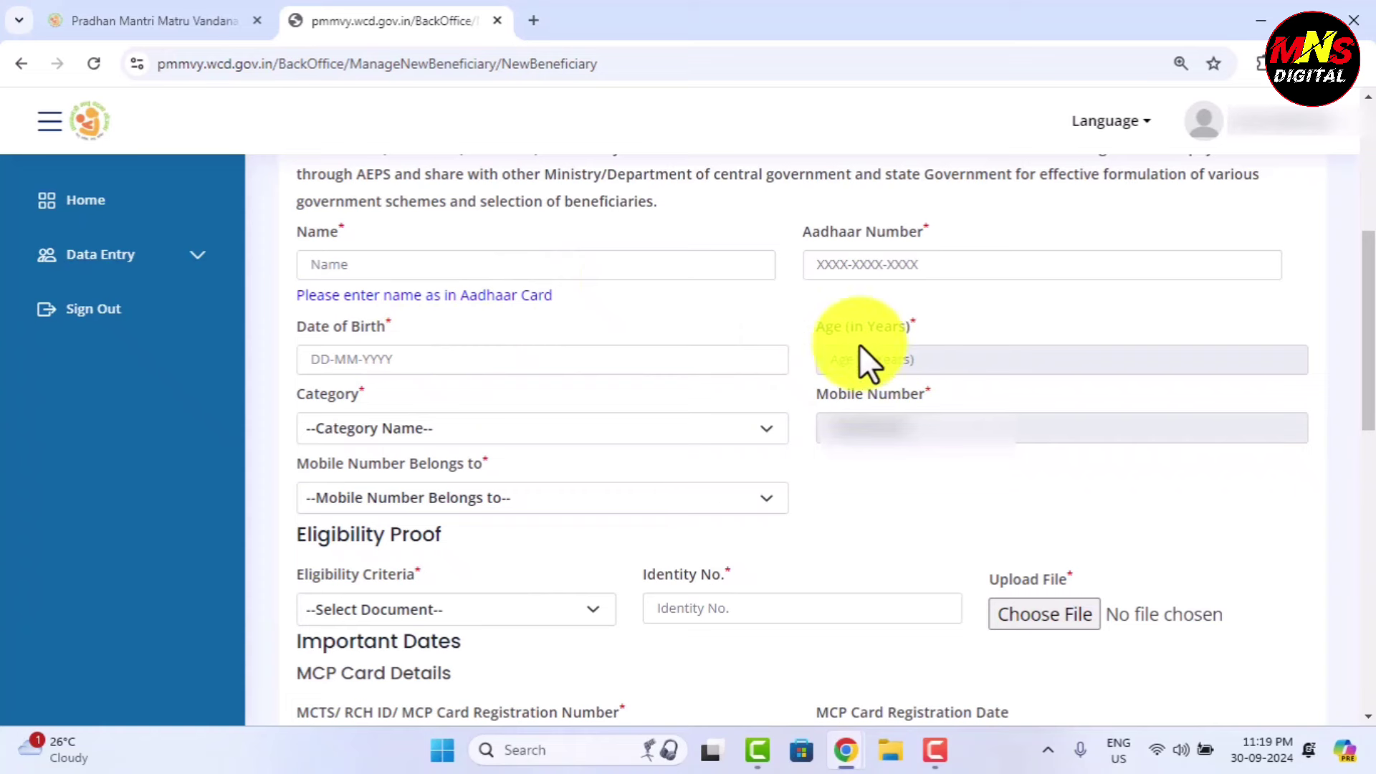
{"action": "left_click", "coordinate": [362, 424]}
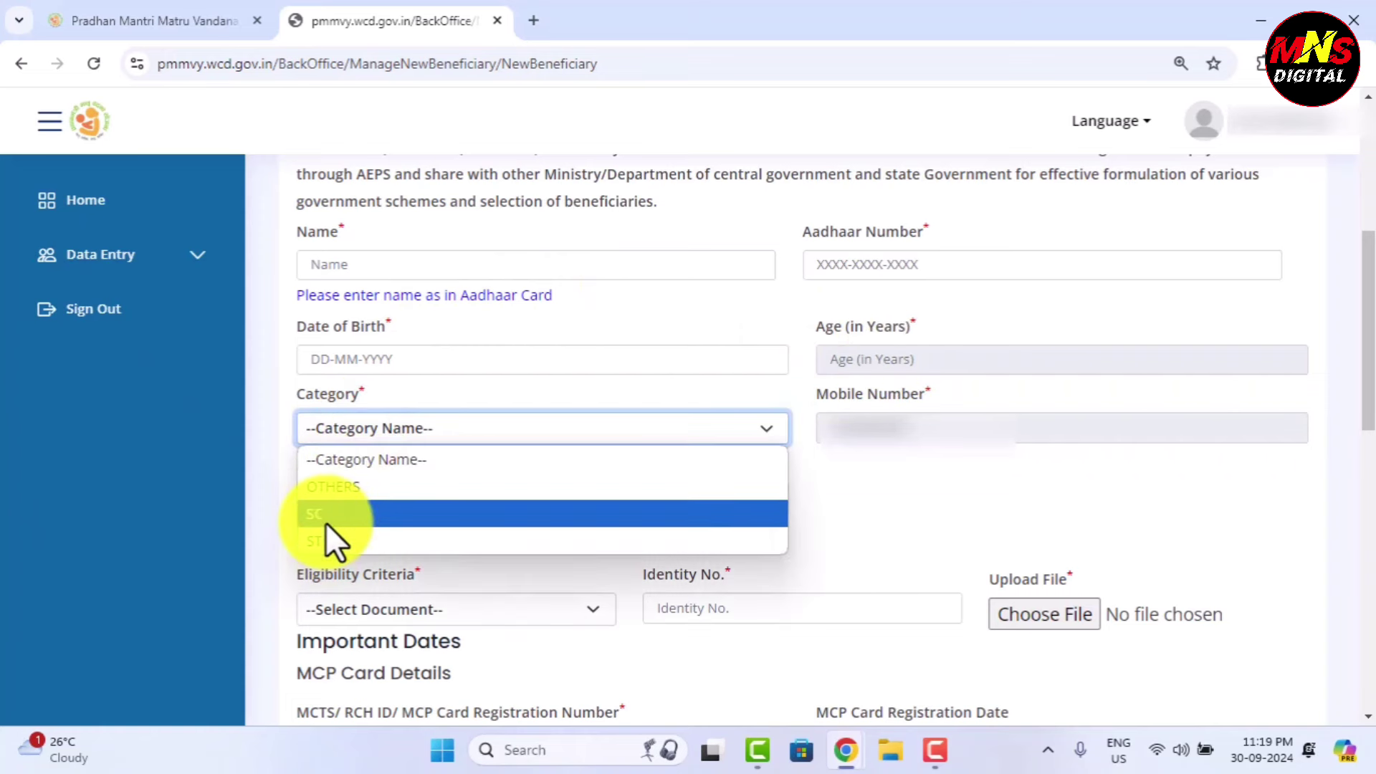
{"action": "left_click", "coordinate": [347, 488]}
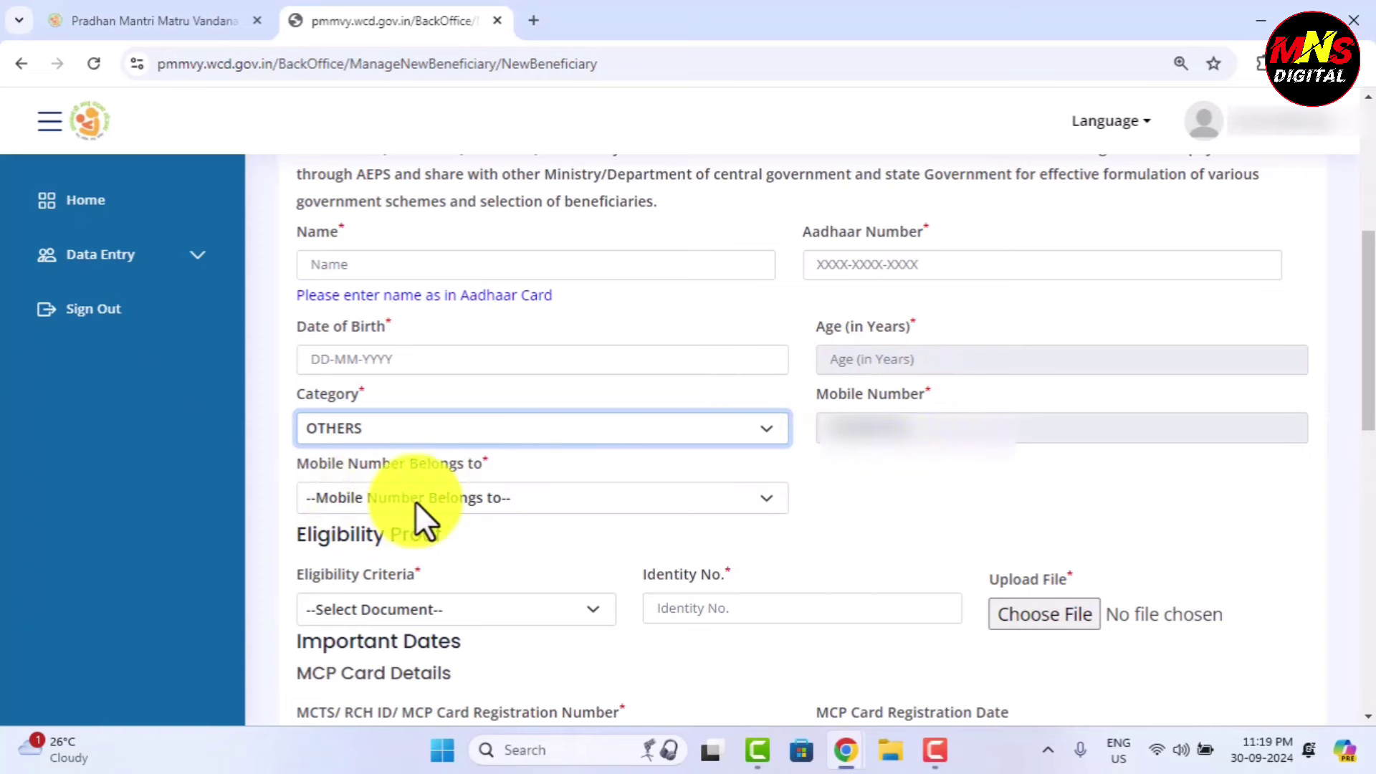
Set 'Mobile Number Belongs to' to Self.
{"action": "left_click", "coordinate": [477, 503]}
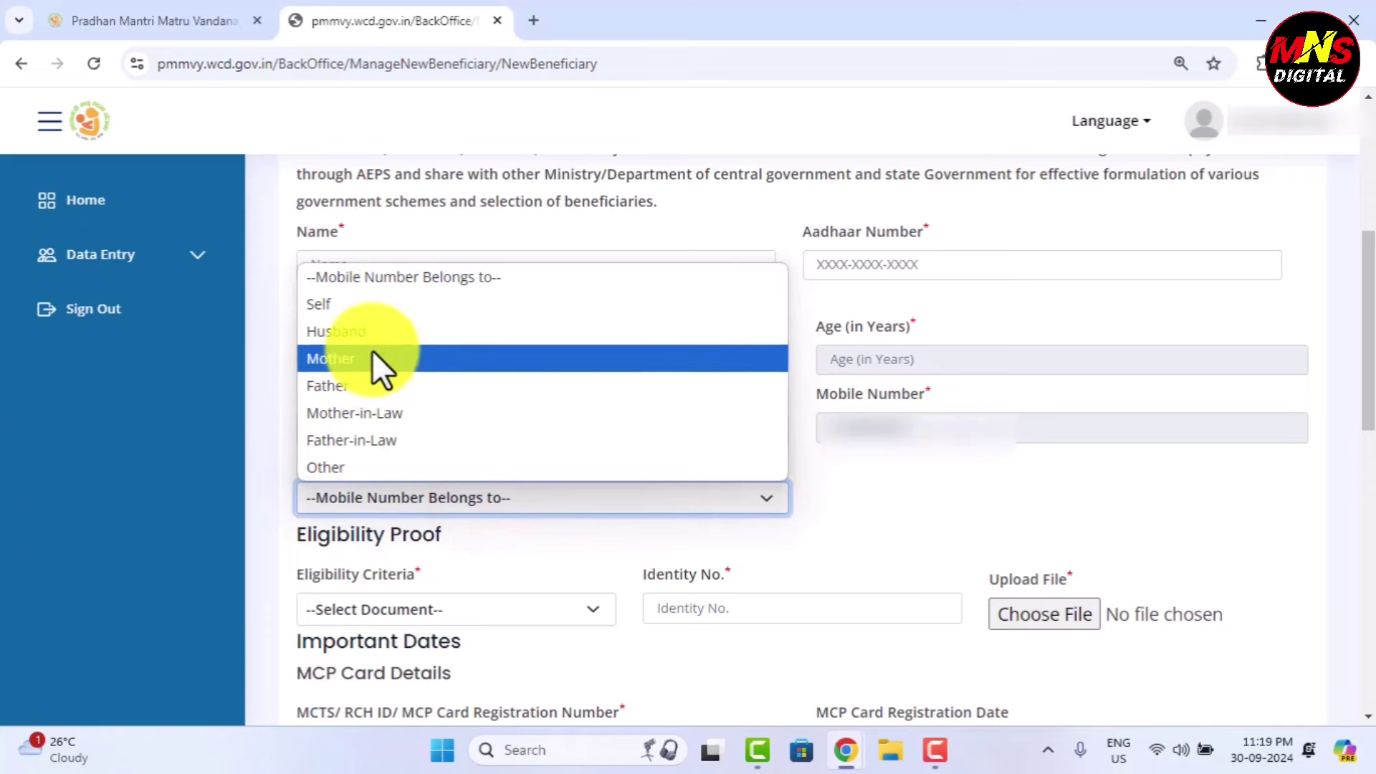
{"action": "left_click", "coordinate": [360, 306]}
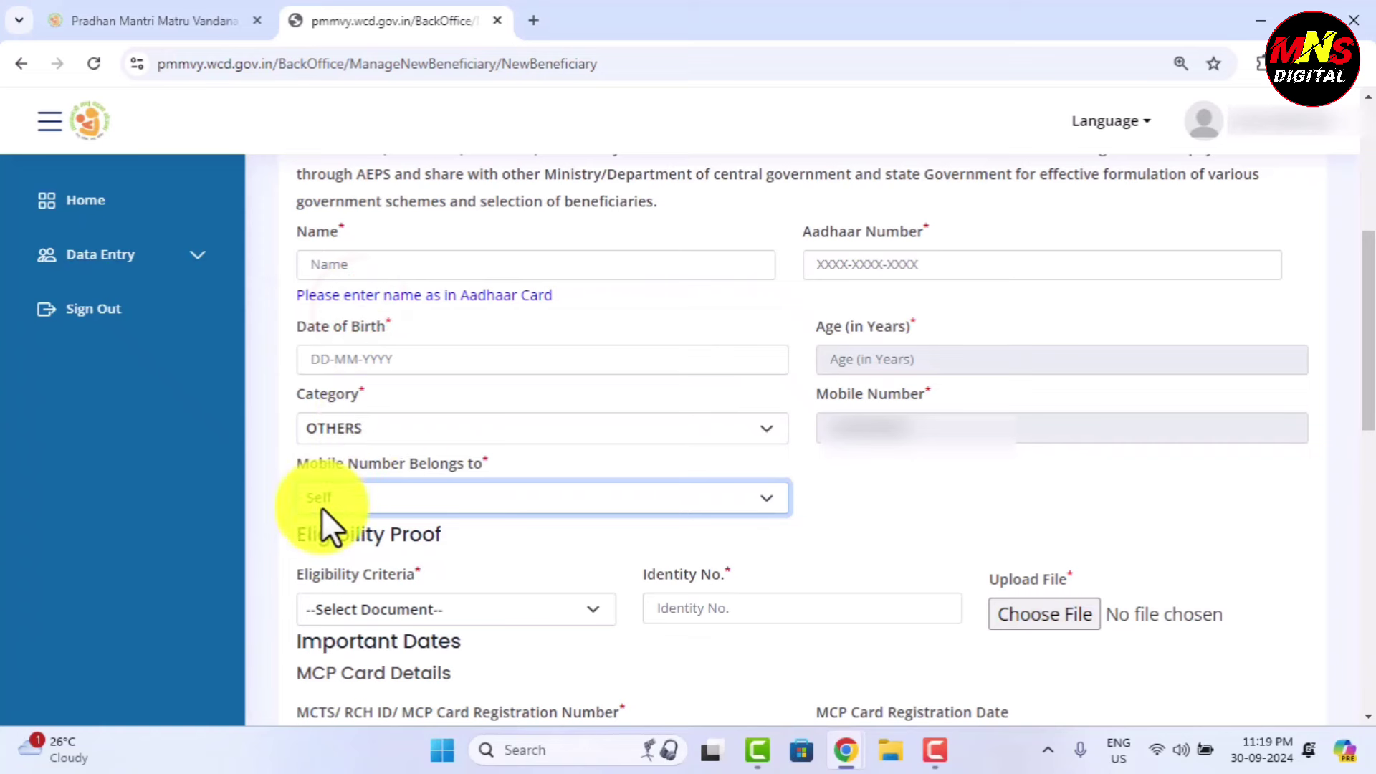
{"action": "left_click_drag", "start_coordinate": [291, 539], "coordinate": [461, 549]}
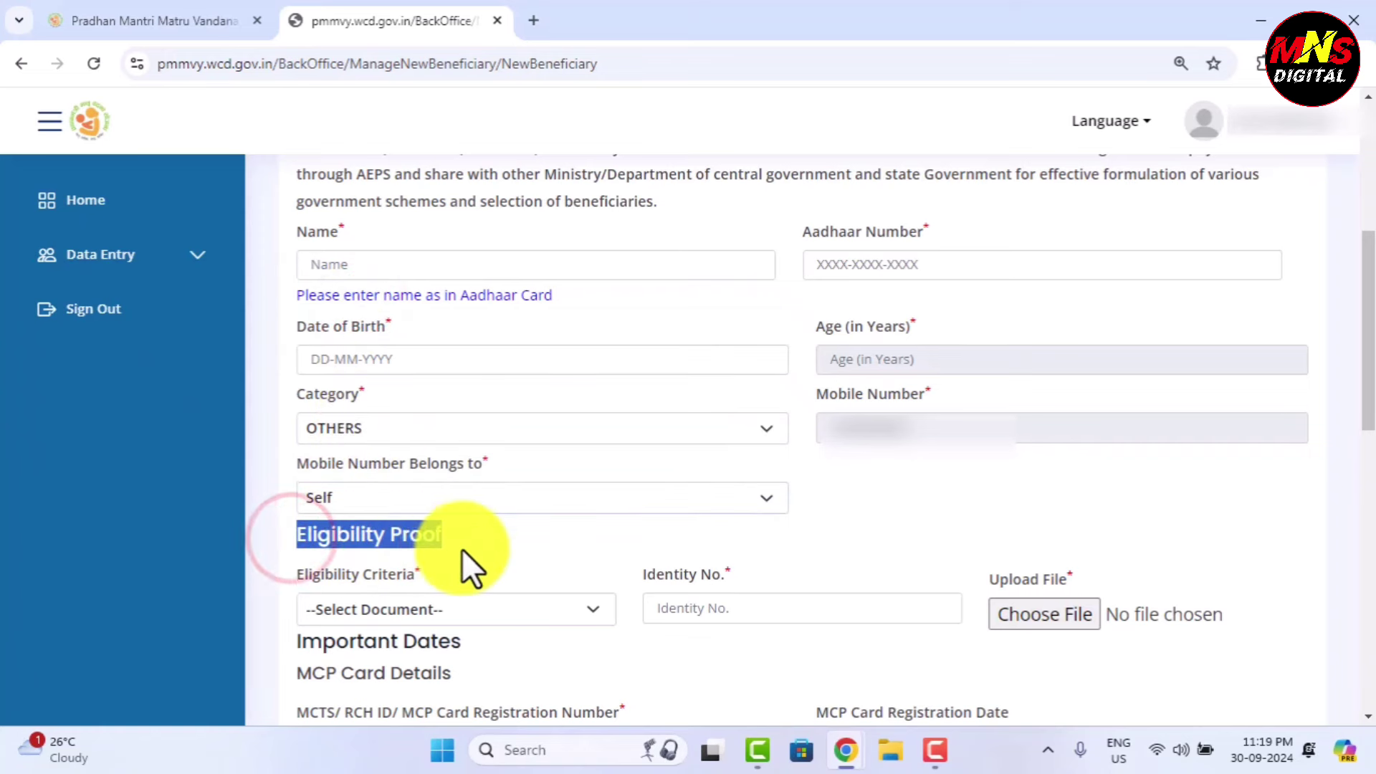
{"action": "left_click", "coordinate": [496, 540]}
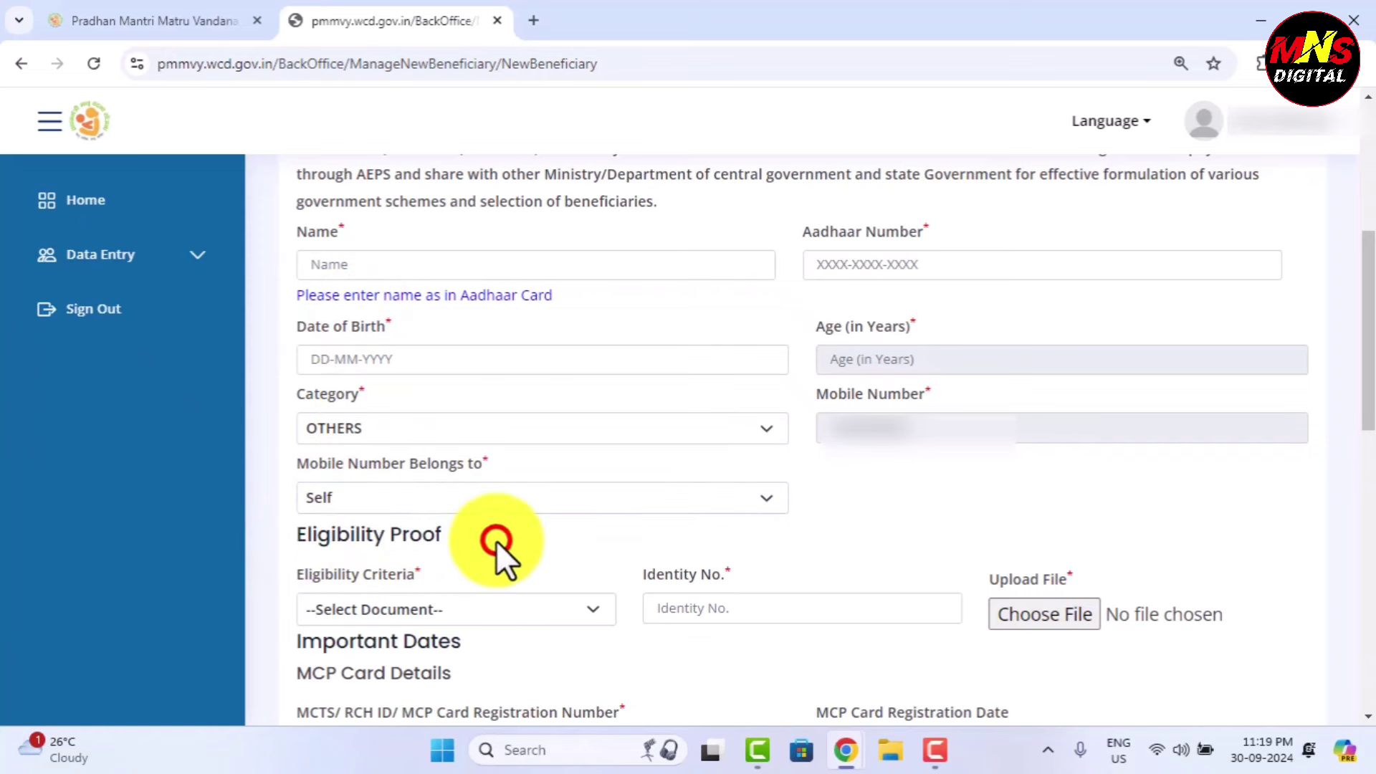
Choose 'Women holder of BPL ration Card' as the Eligibility Criteria, then focus Identity No.
{"action": "left_click", "coordinate": [398, 609]}
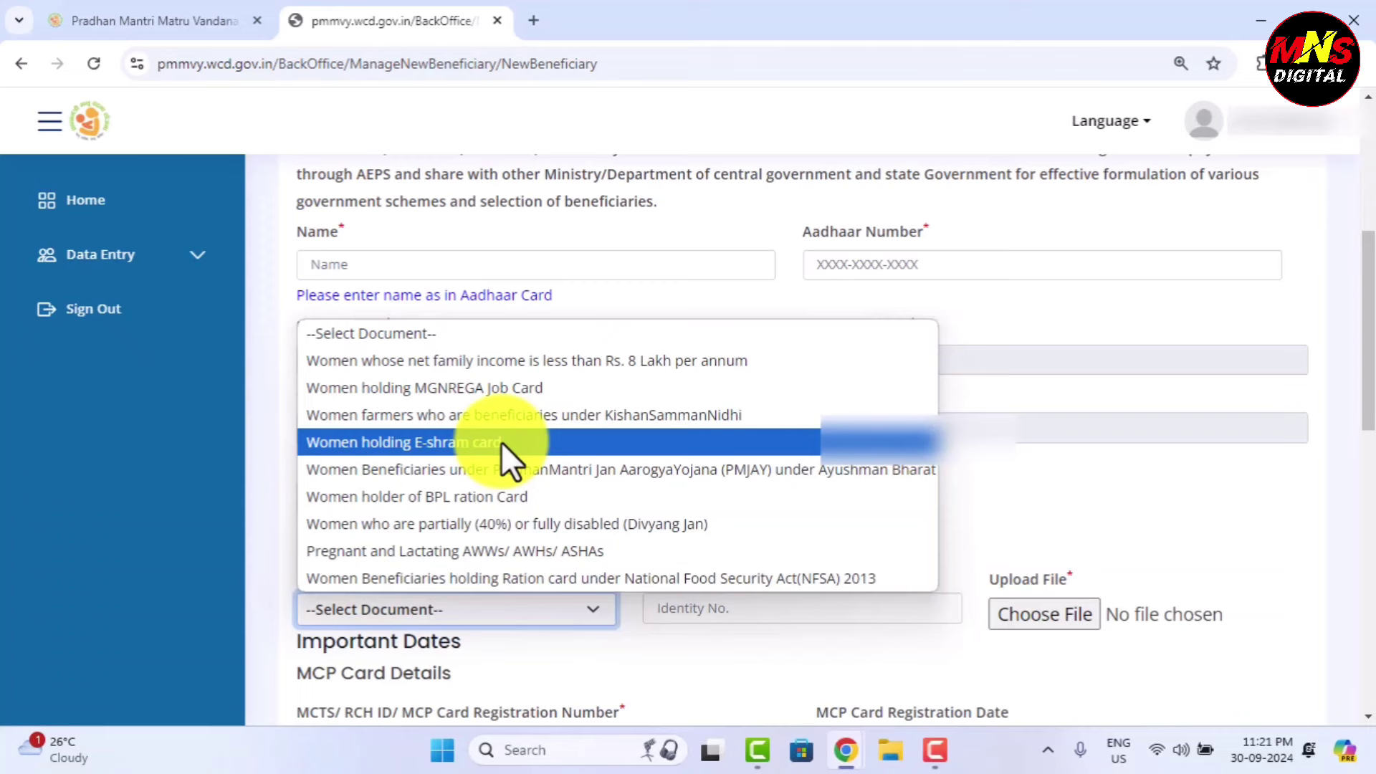
{"action": "left_click", "coordinate": [491, 494]}
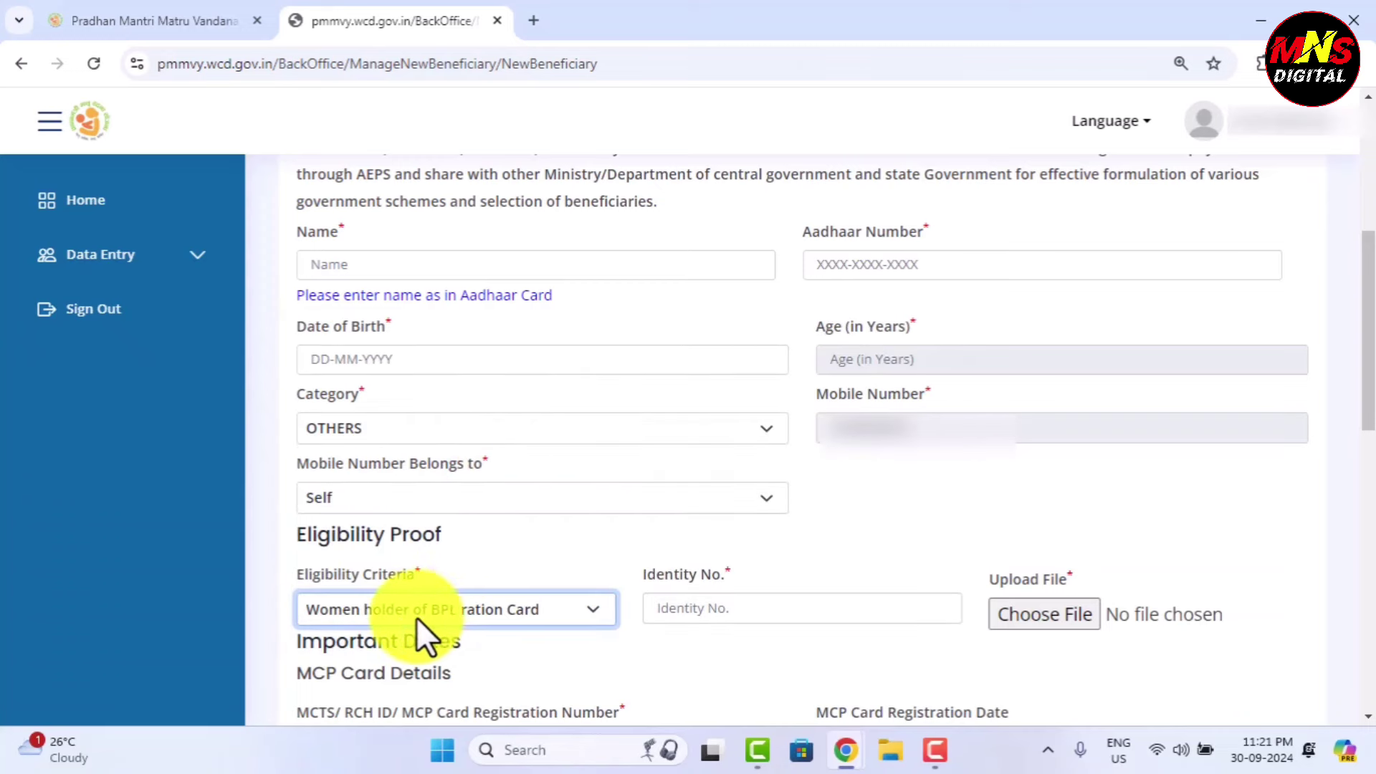
{"action": "left_click", "coordinate": [685, 609]}
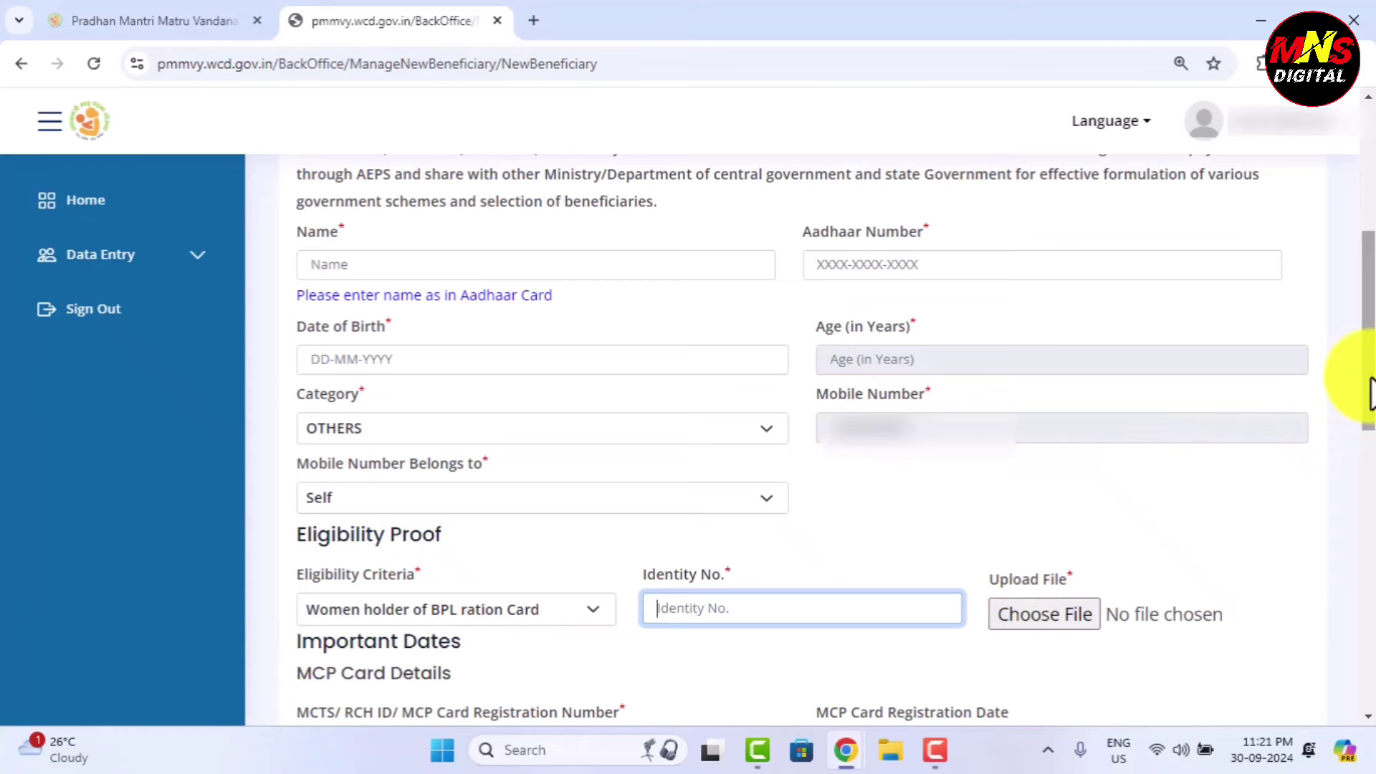
Look over the MCP Card Details fields, opening and closing the registration, LMP and ANC date calendars.
{"action": "scroll", "coordinate": [1367, 390], "scroll_direction": "down", "scroll_amount": 6}
{"action": "left_click_drag", "start_coordinate": [293, 166], "coordinate": [523, 181]}
{"action": "left_click", "coordinate": [523, 181]}
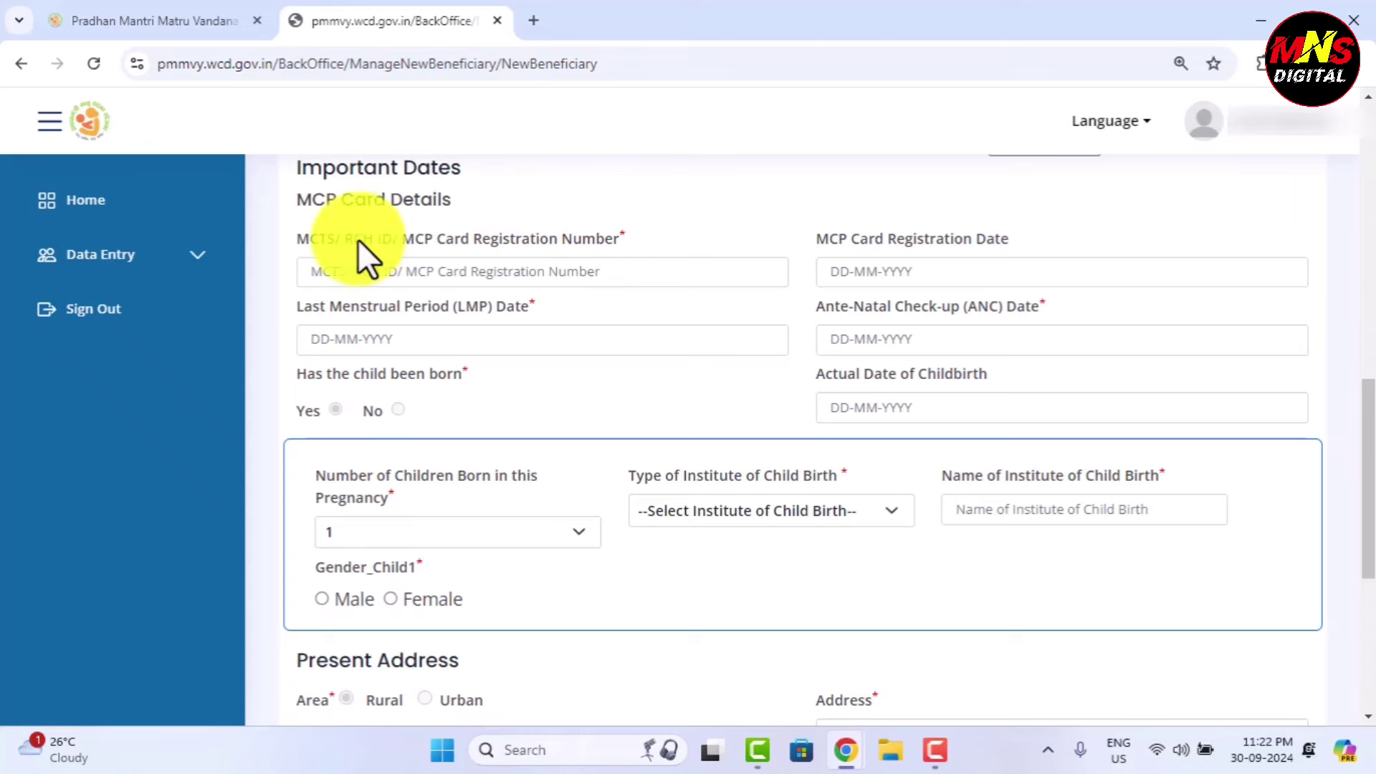
{"action": "left_click", "coordinate": [513, 268]}
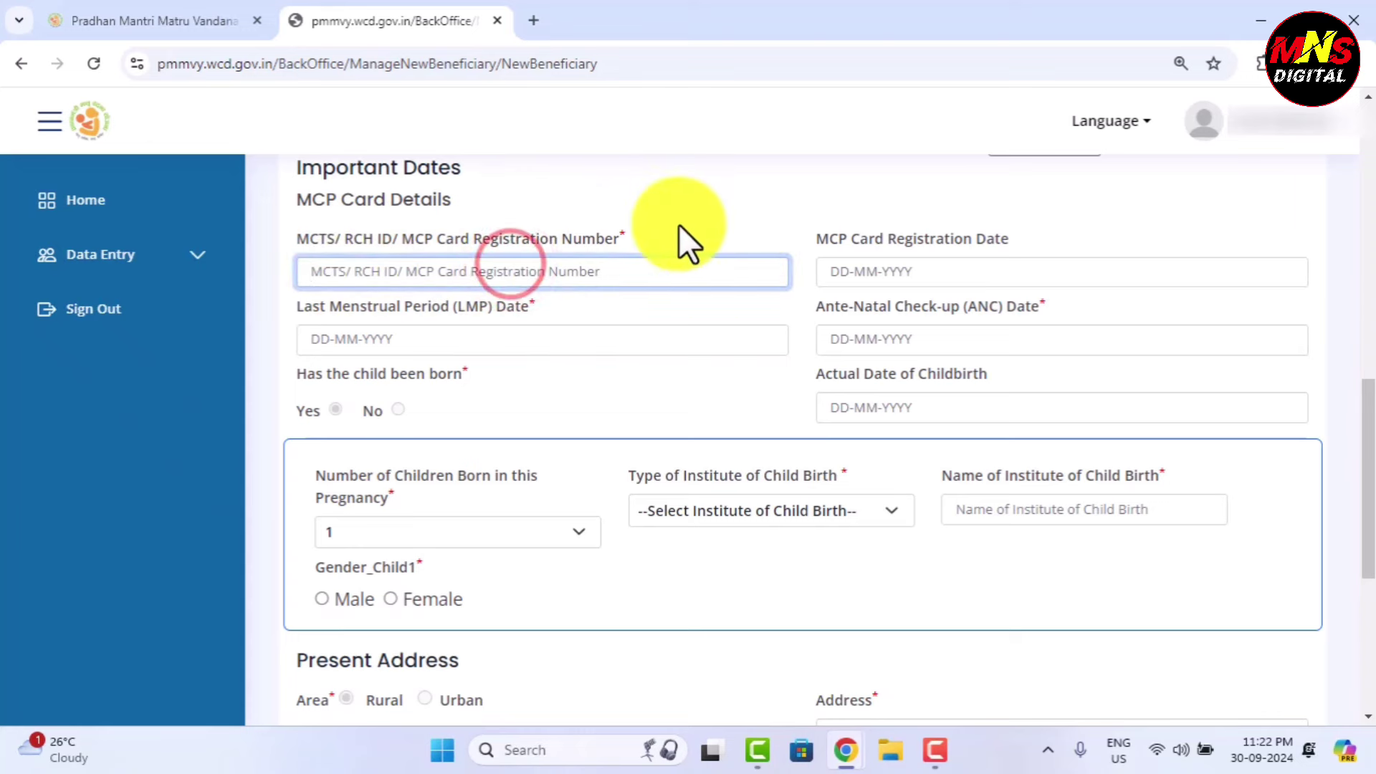
{"action": "left_click", "coordinate": [706, 214]}
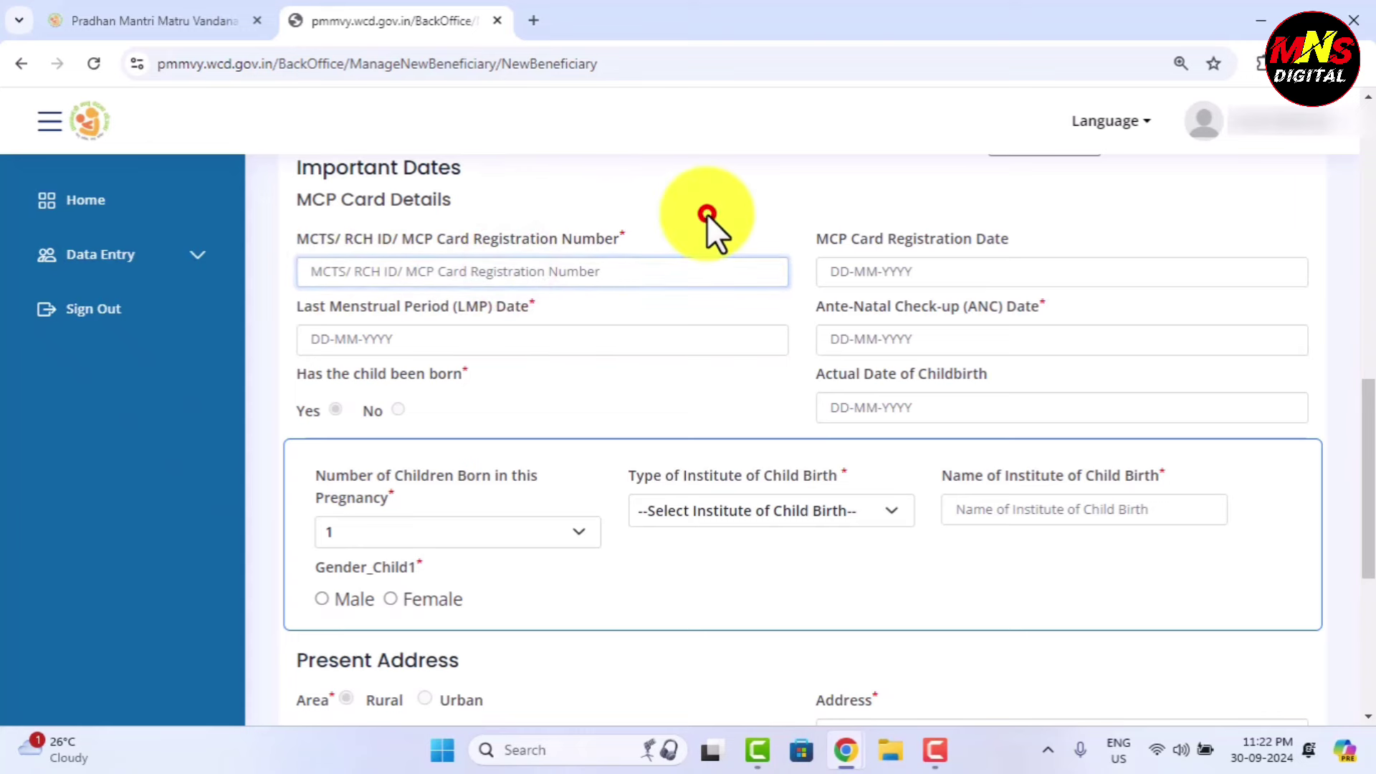
{"action": "left_click", "coordinate": [955, 280]}
{"action": "left_click", "coordinate": [1069, 218]}
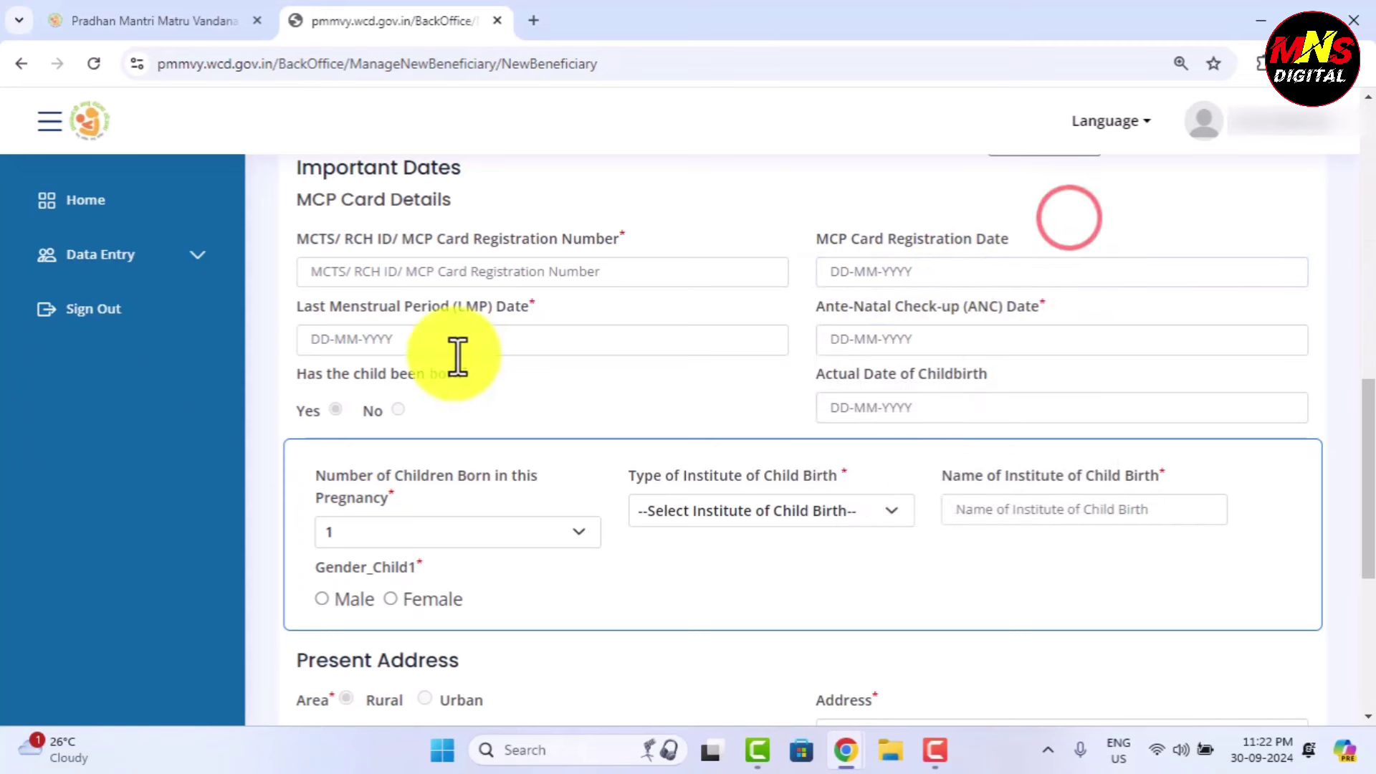
{"action": "left_click", "coordinate": [376, 341]}
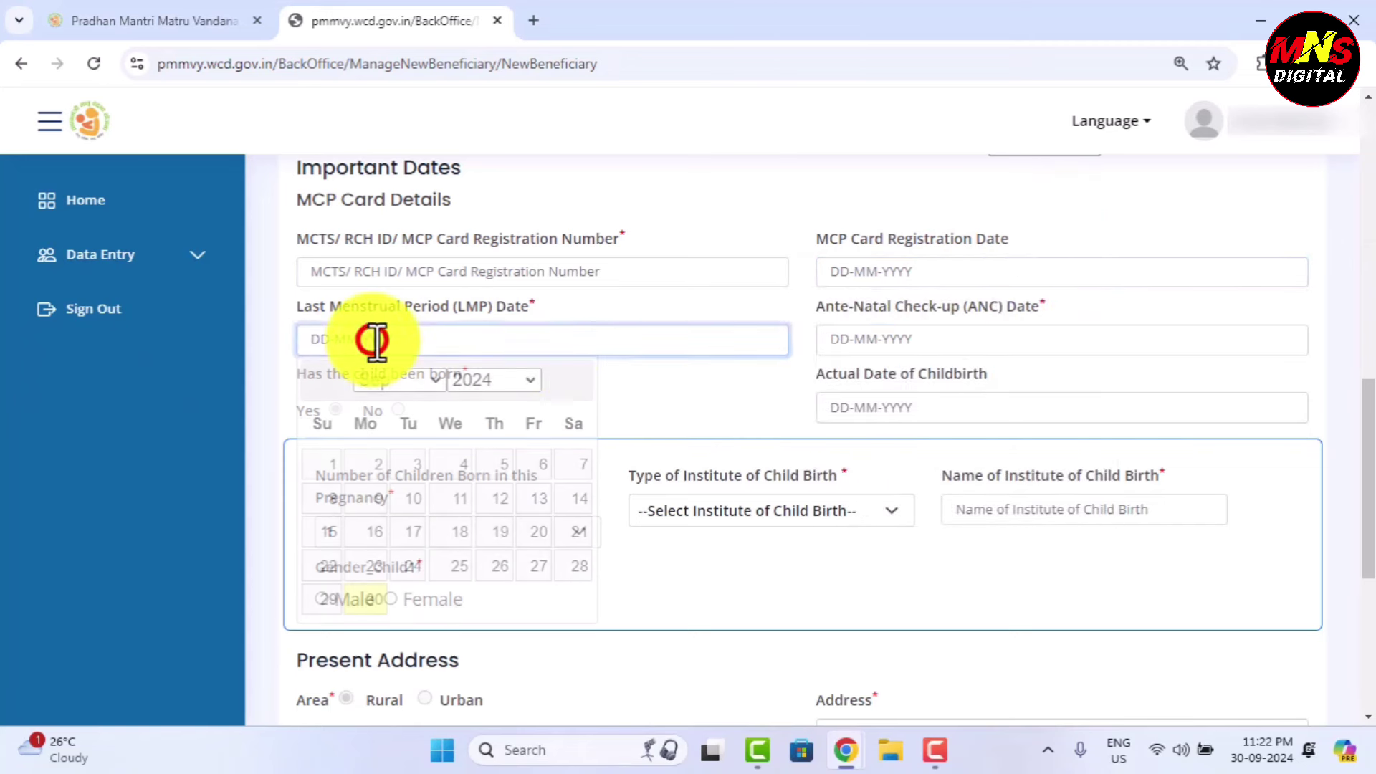
{"action": "left_click", "coordinate": [661, 198]}
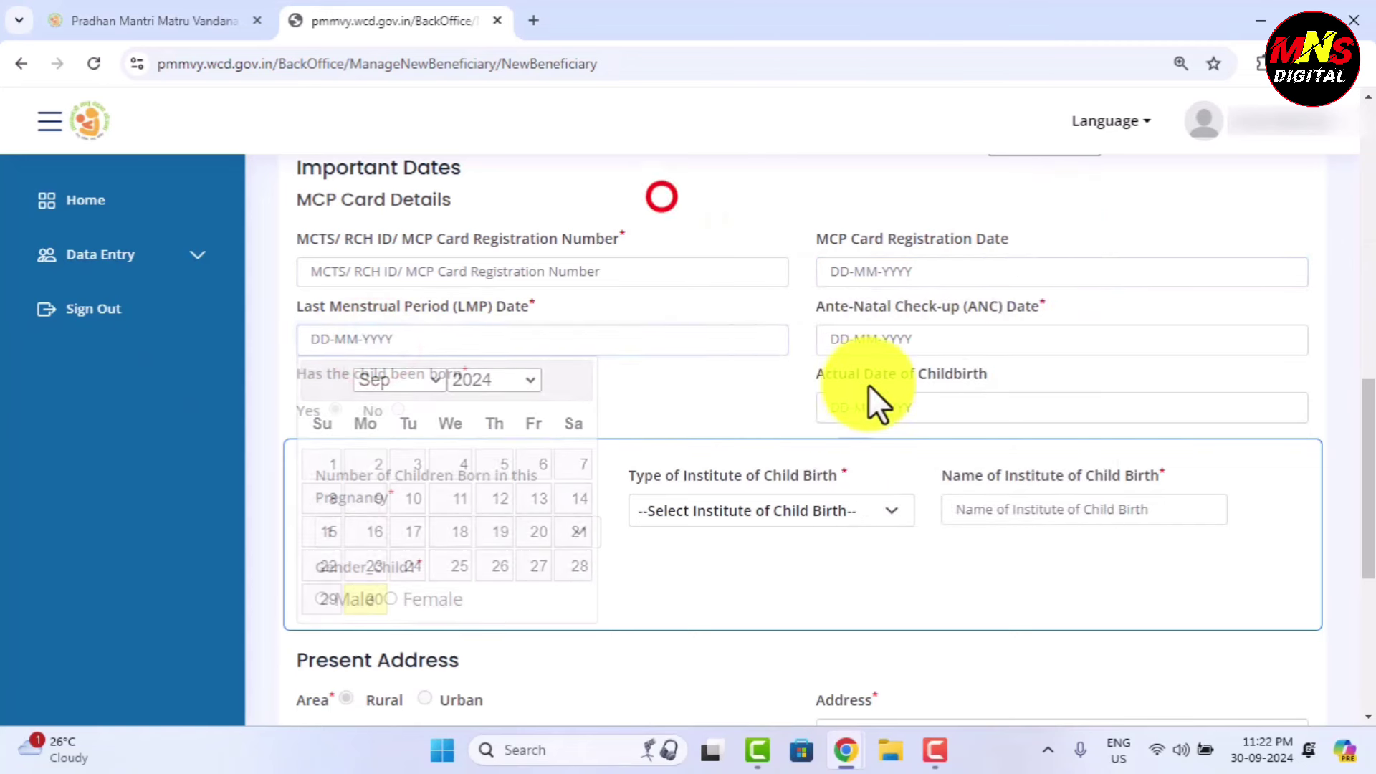
{"action": "left_click", "coordinate": [856, 337]}
{"action": "left_click", "coordinate": [919, 204]}
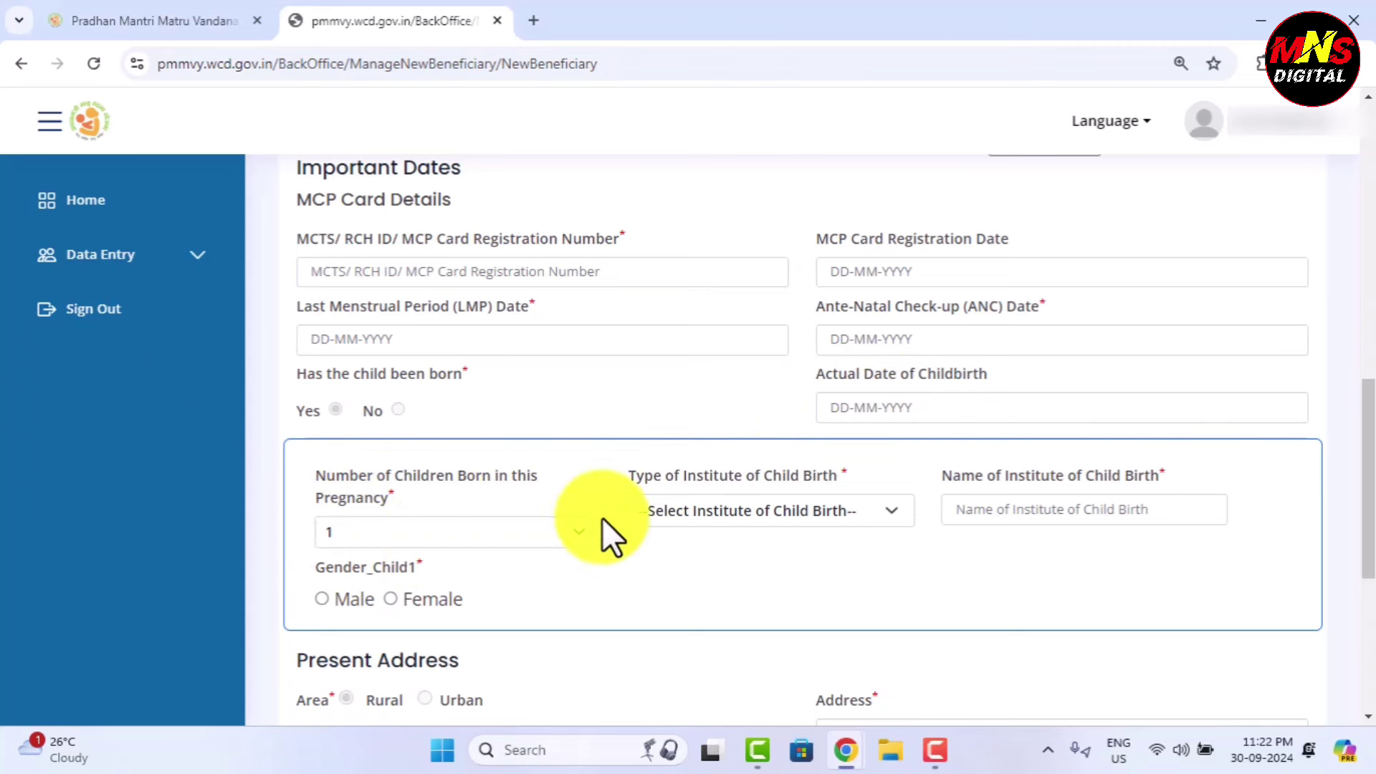
Set the birth institute type to Government Hospital and the first child's gender to Male.
{"action": "left_click", "coordinate": [691, 509]}
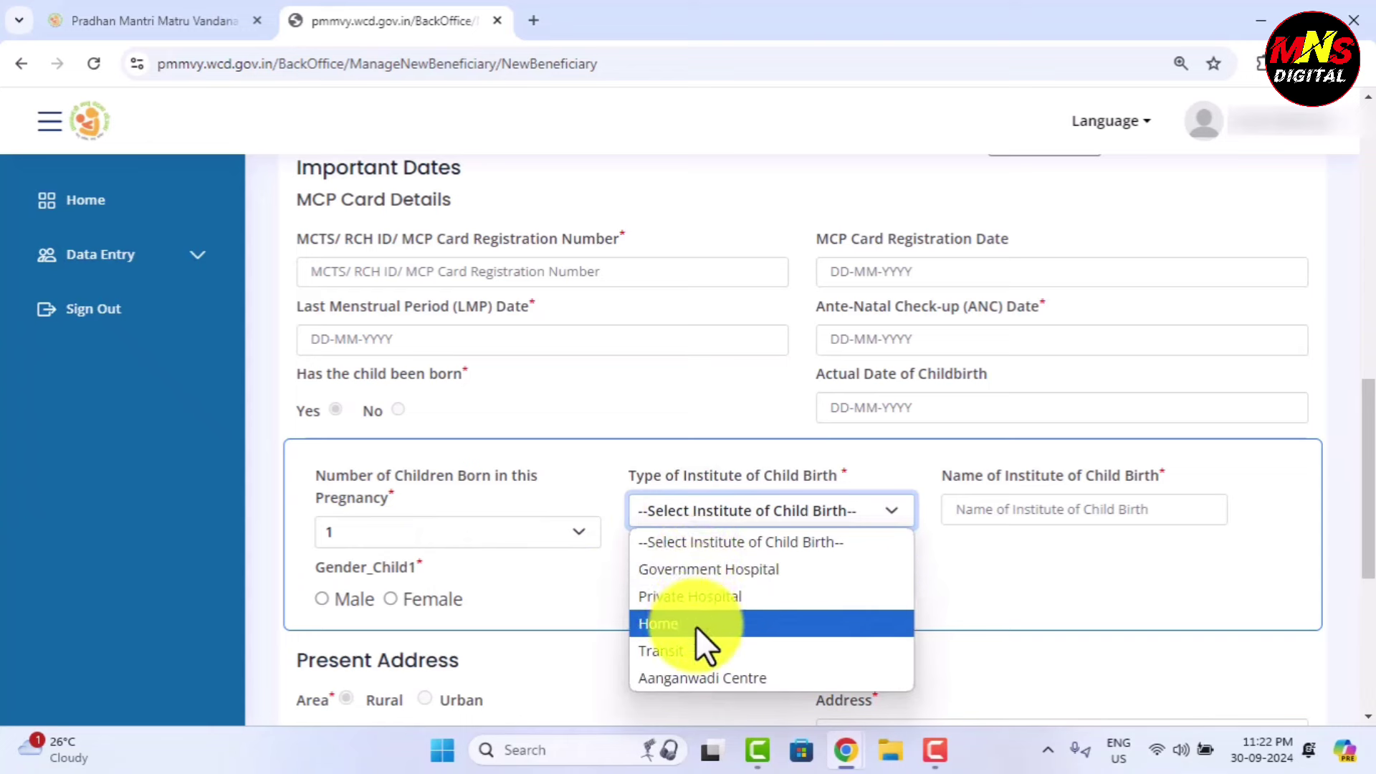
{"action": "left_click", "coordinate": [711, 577]}
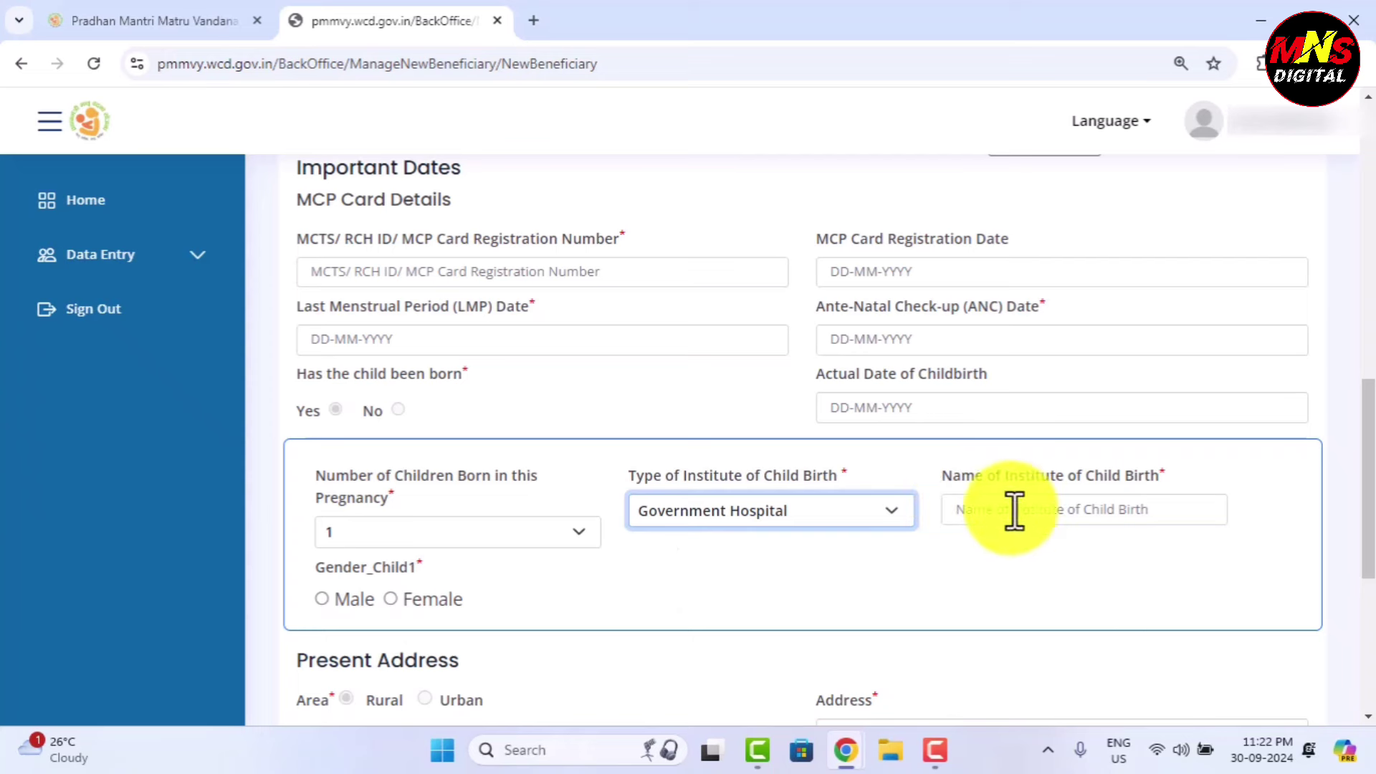
{"action": "left_click", "coordinate": [759, 519]}
{"action": "left_click", "coordinate": [759, 519]}
{"action": "left_click", "coordinate": [979, 561]}
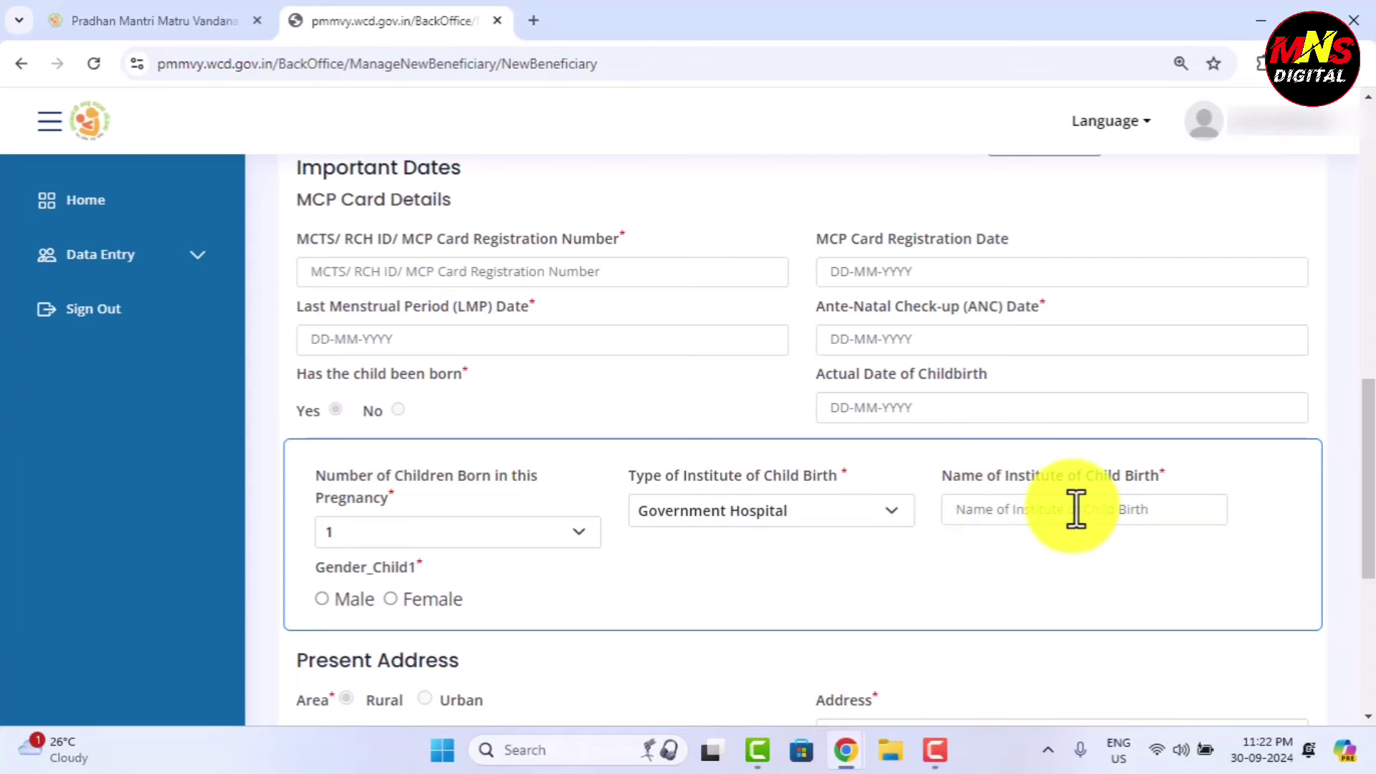
{"action": "left_click", "coordinate": [321, 600]}
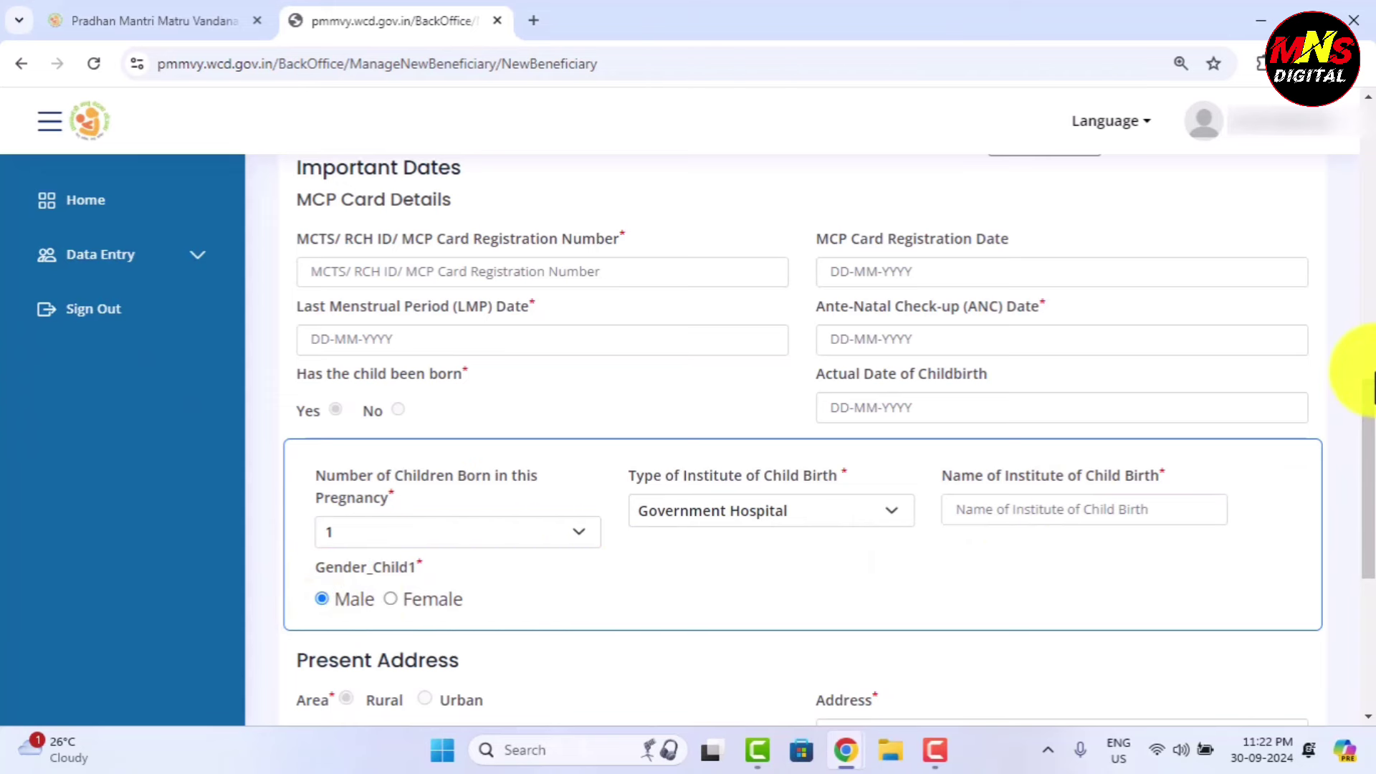
Autofill the present address and pincode from saved browser details, then assign Anganwadi centre Bhagawa 1.
{"action": "scroll", "coordinate": [1372, 388], "scroll_direction": "down", "scroll_amount": 5}
{"action": "left_click_drag", "start_coordinate": [298, 244], "coordinate": [526, 252]}
{"action": "left_click", "coordinate": [526, 252]}
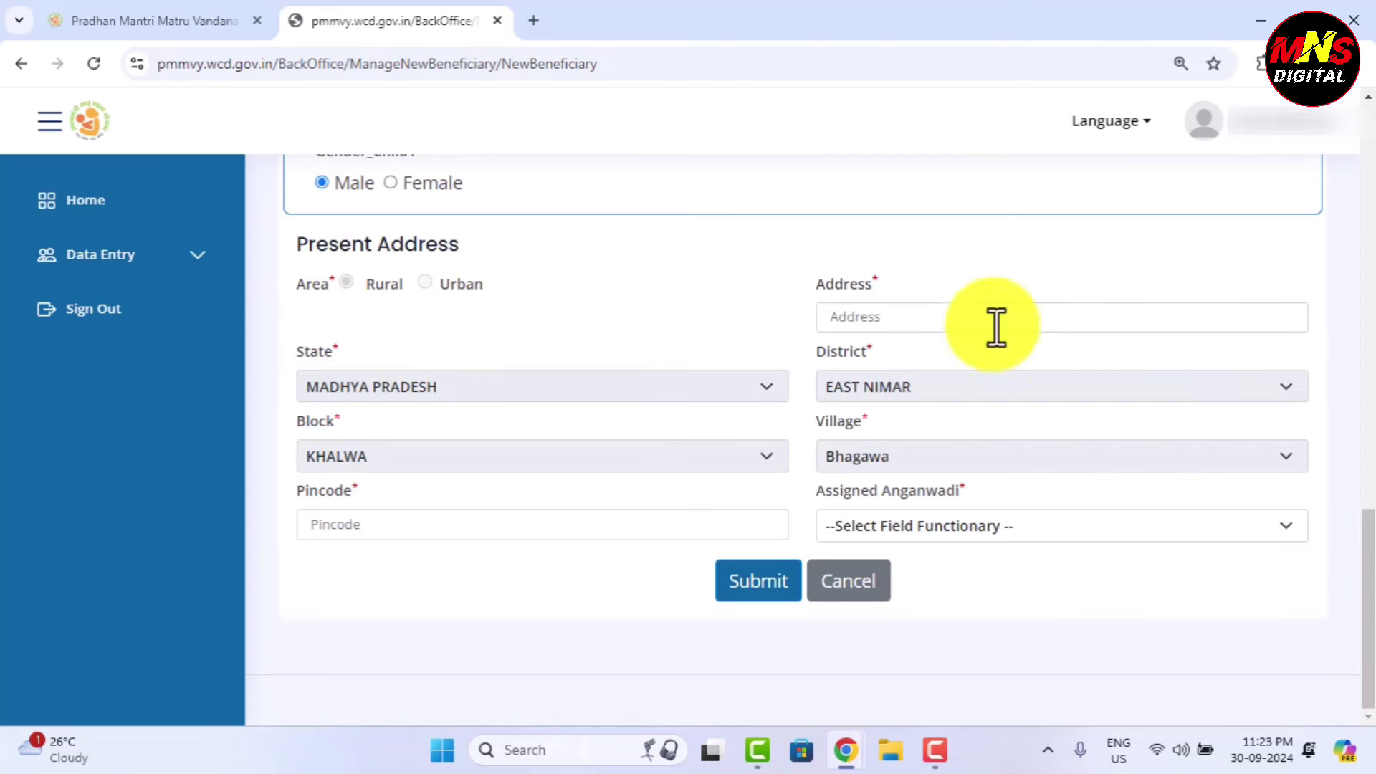
{"action": "left_click", "coordinate": [869, 316]}
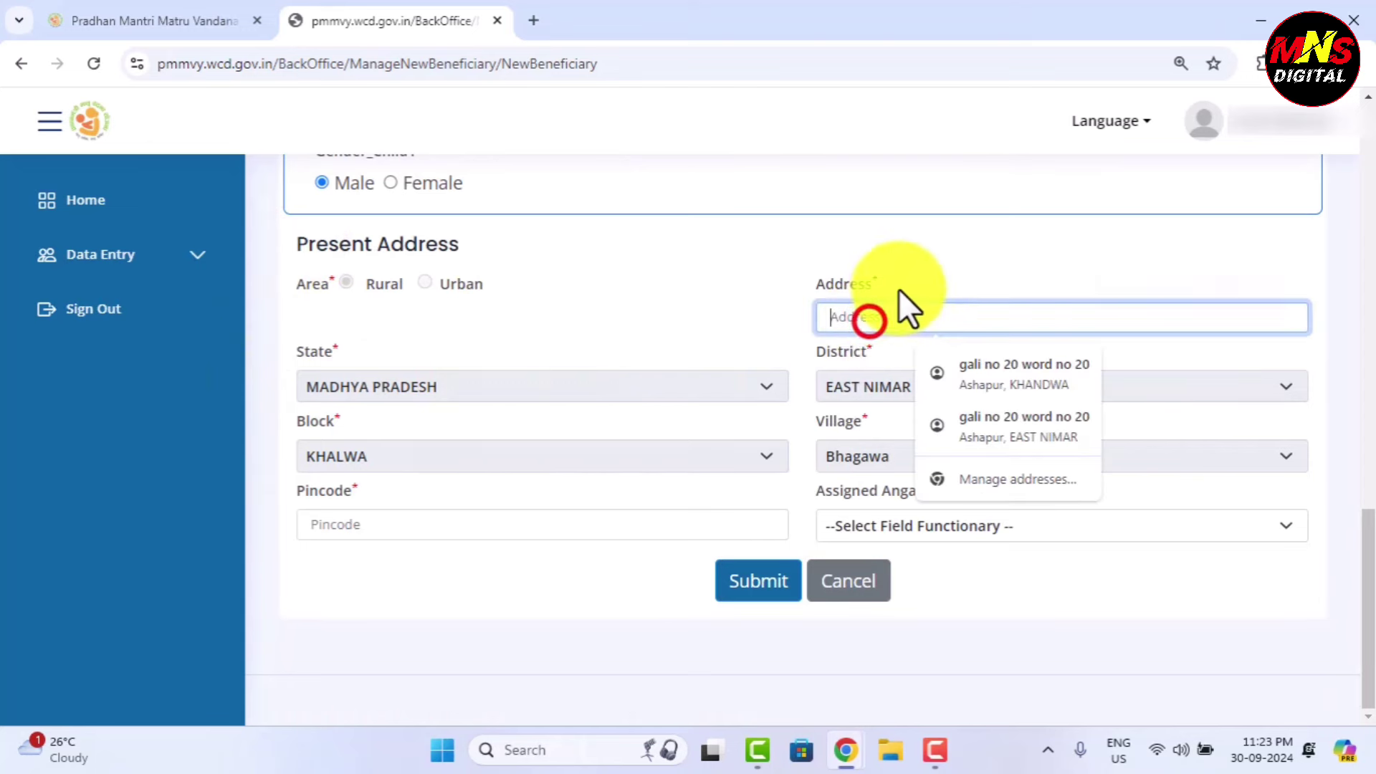
{"action": "left_click", "coordinate": [931, 256]}
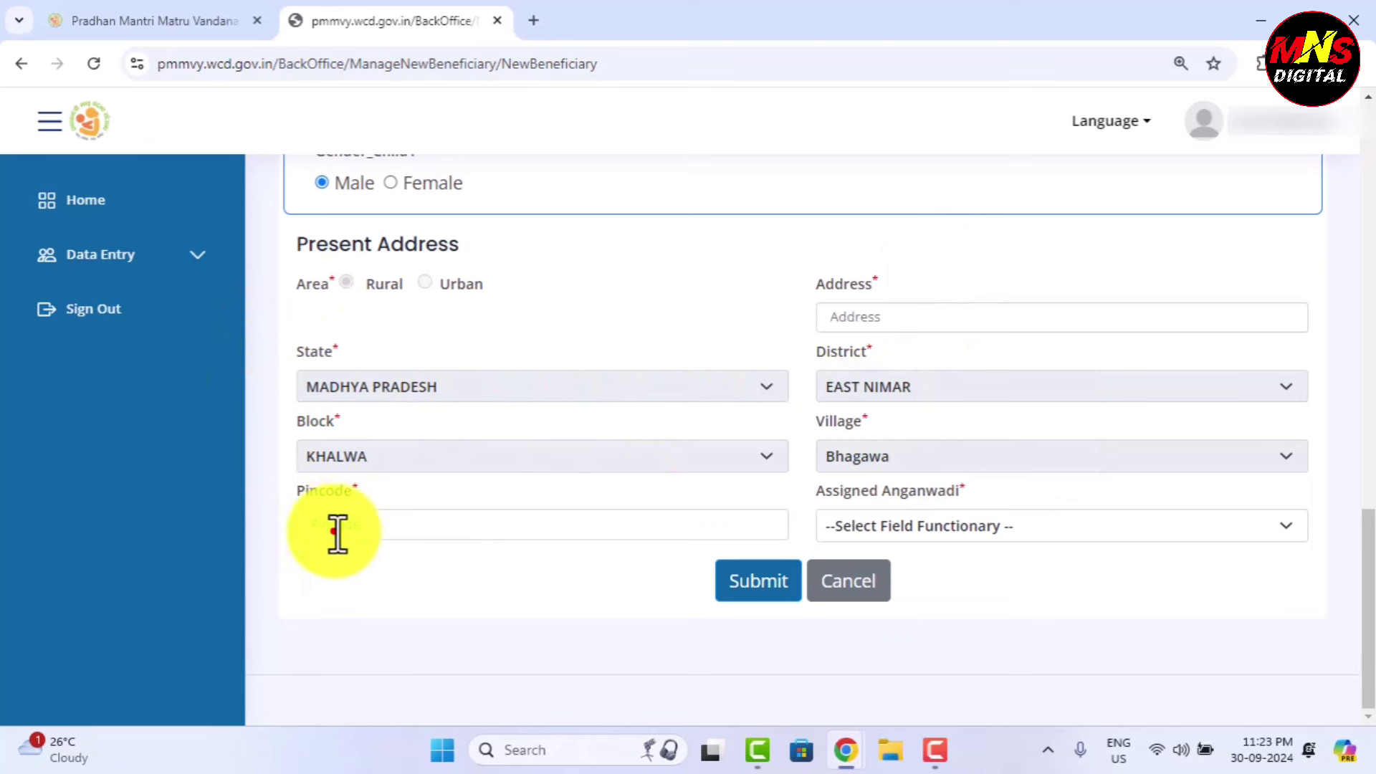
{"action": "left_click", "coordinate": [334, 532]}
{"action": "left_click", "coordinate": [463, 569]}
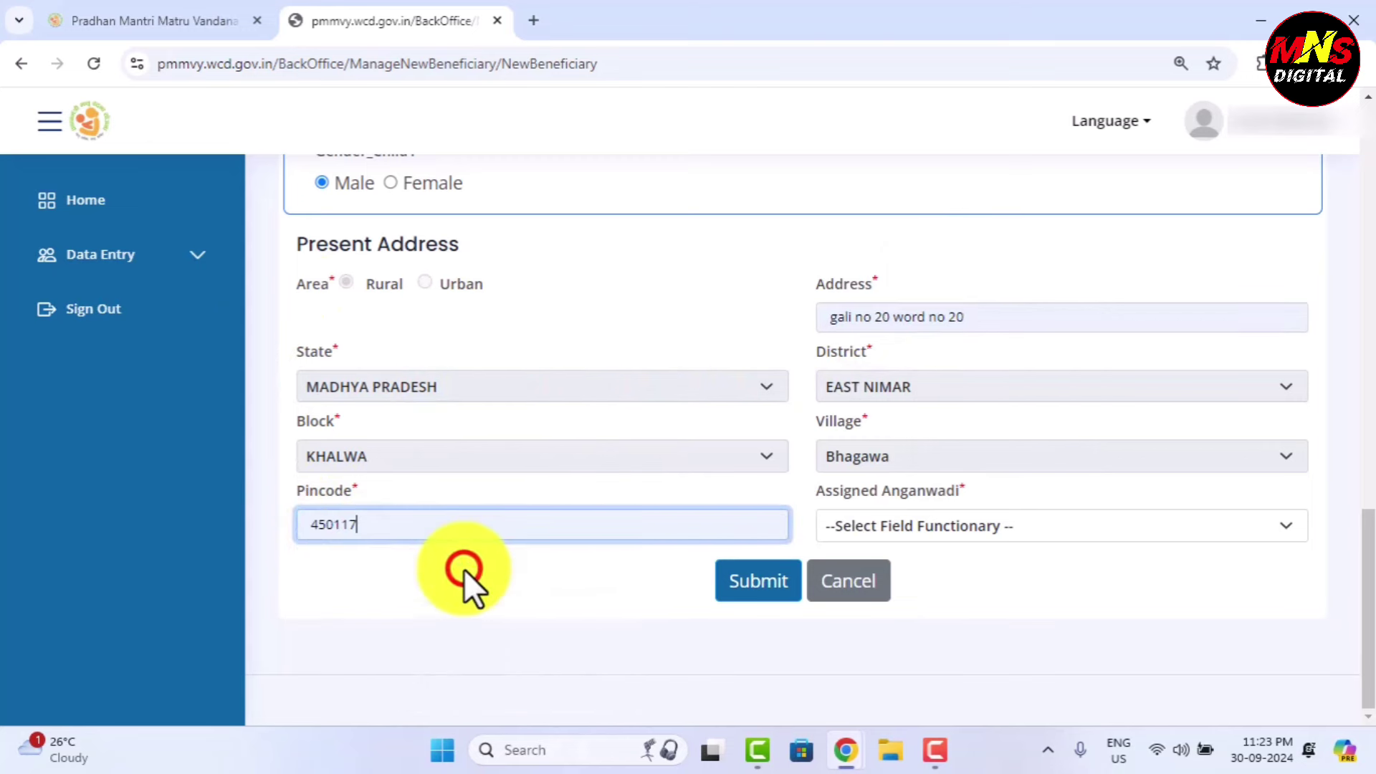
{"action": "left_click", "coordinate": [913, 524]}
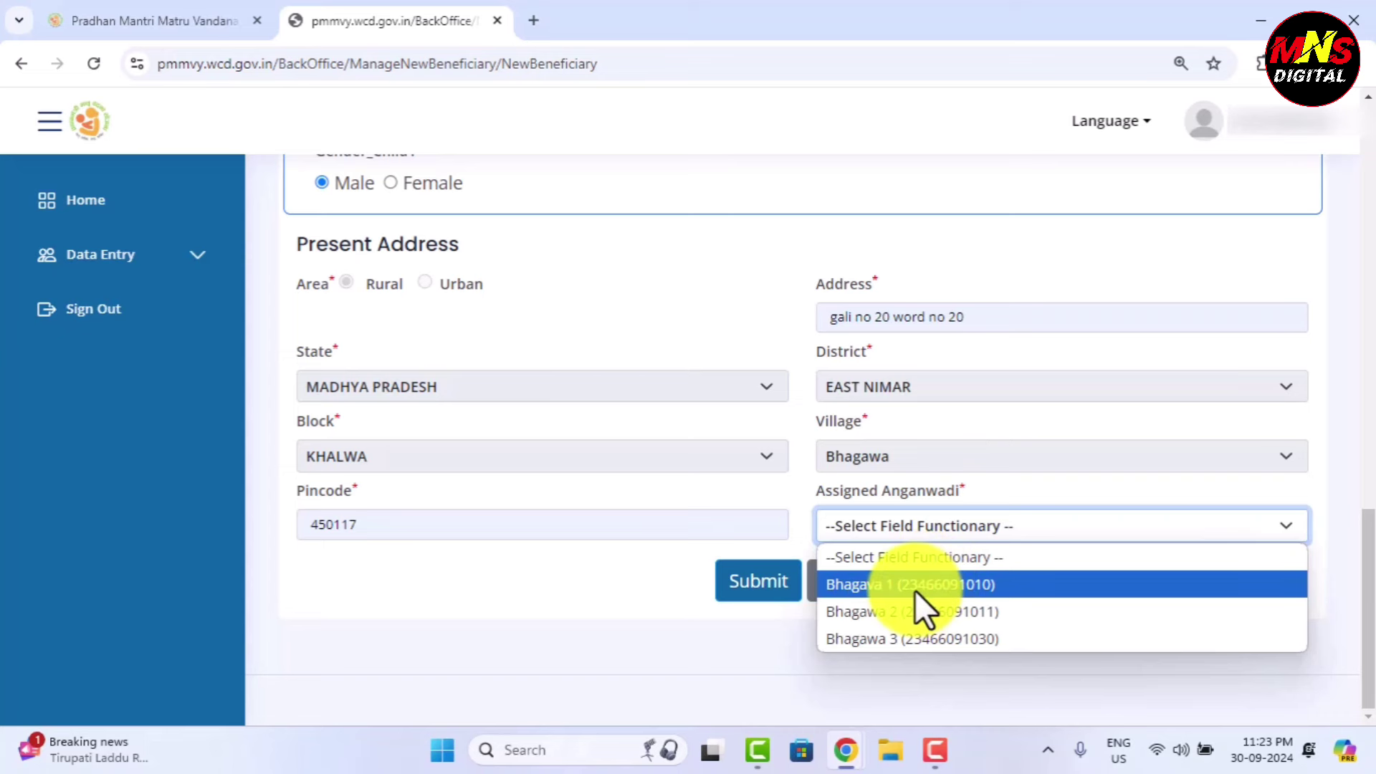
{"action": "left_click", "coordinate": [915, 591]}
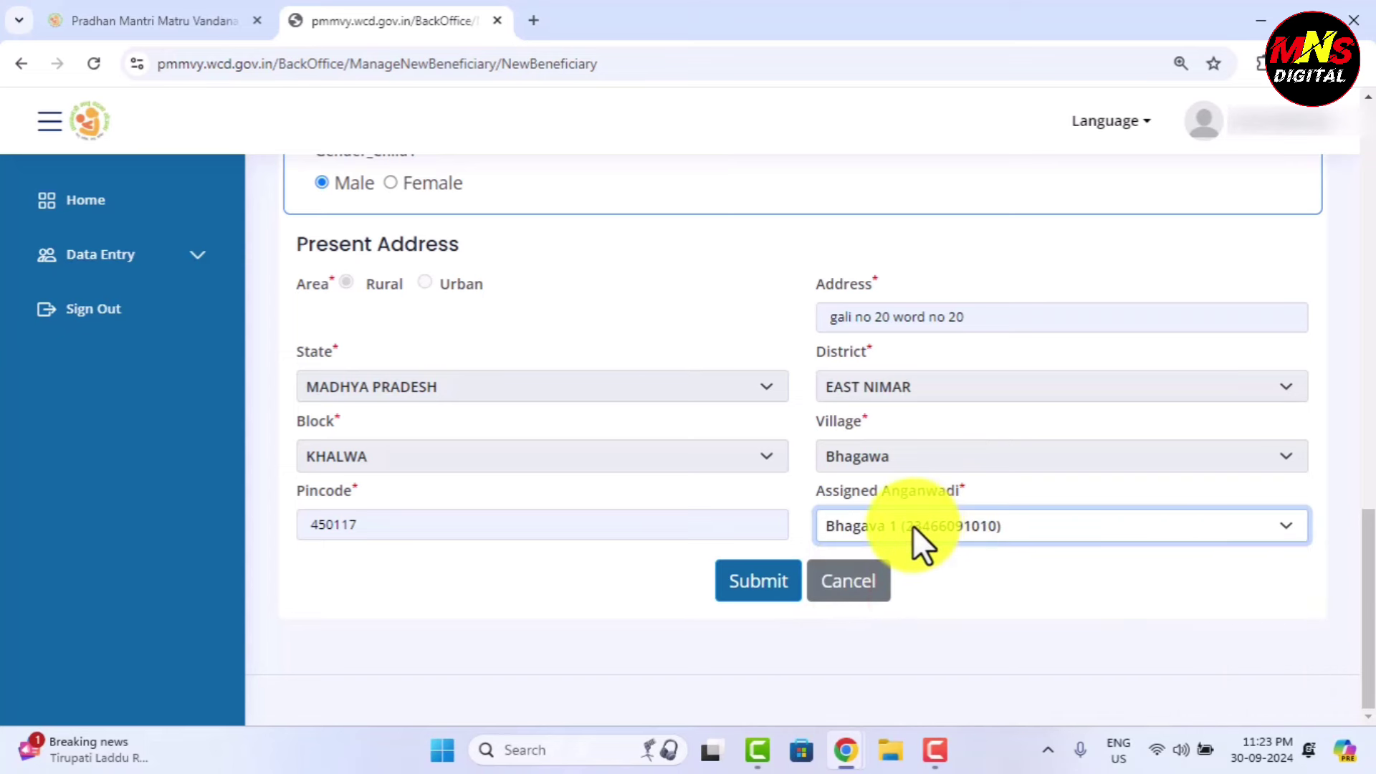